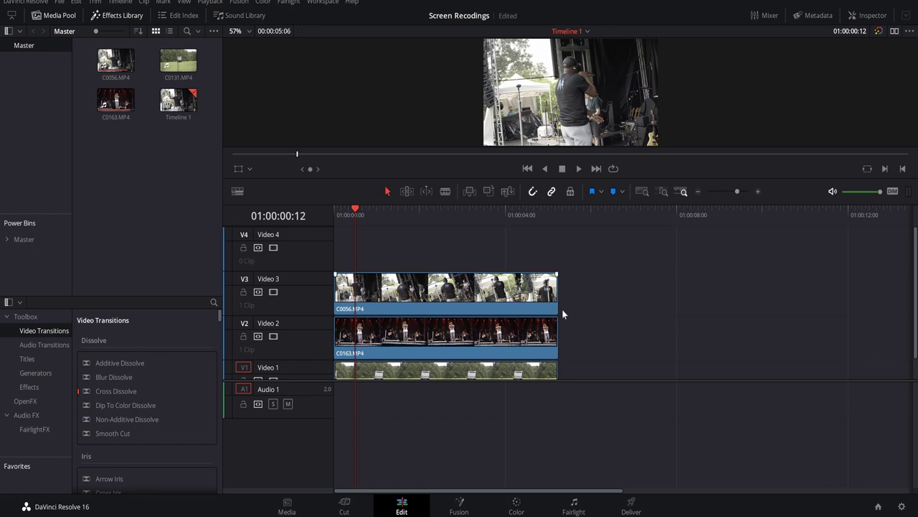
Check the stacked clips by temporarily disabling the Video 3 and Video 2 tracks, and re-enable both tracks
scroll(558, 312, down, 1)
click(434, 350)
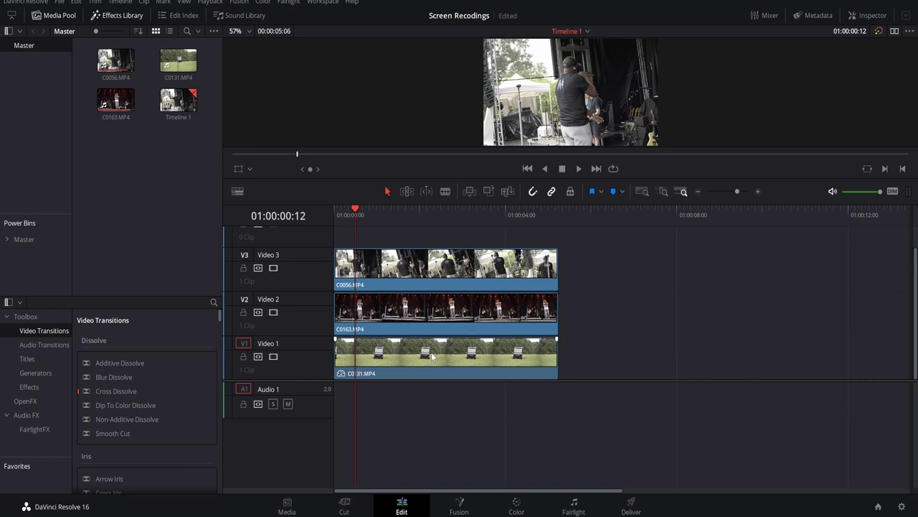
click(274, 267)
key(alt+2)
drag(391, 212, 382, 231)
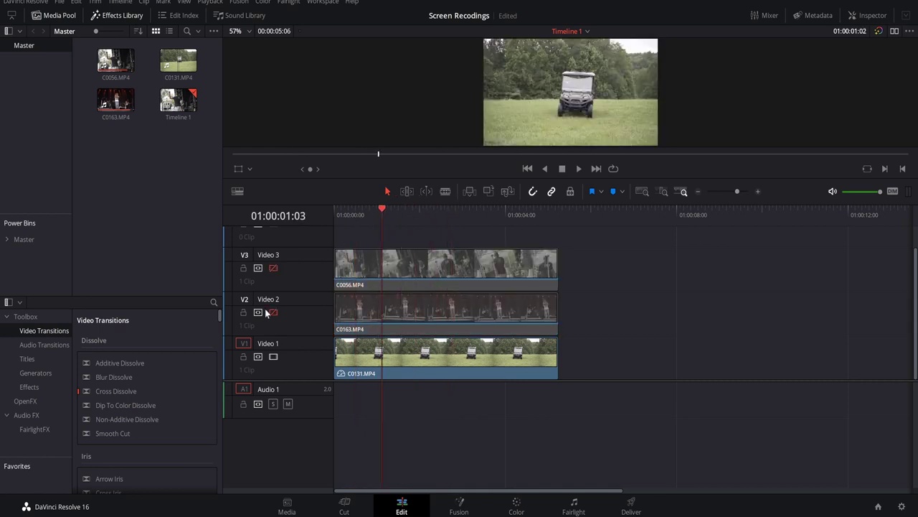
click(272, 312)
click(272, 267)
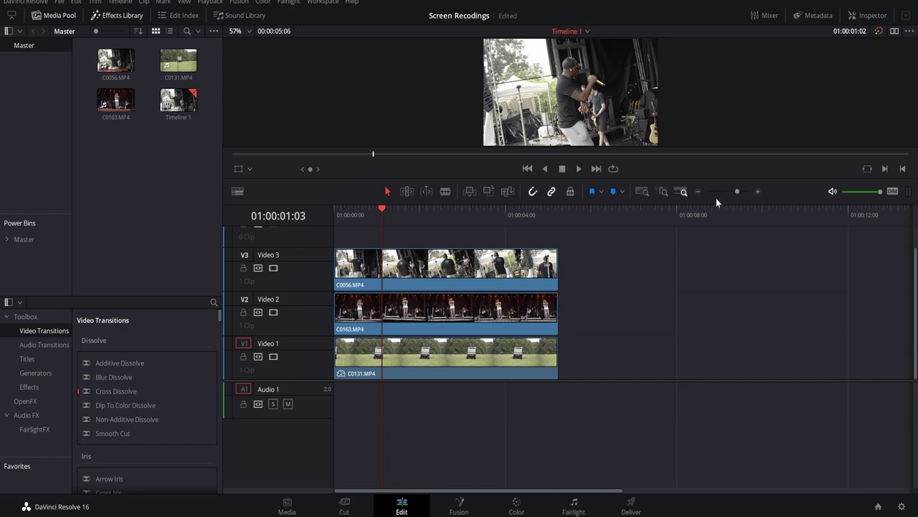
Combine the three stacked timeline clips into a new Fusion clip
drag(624, 254, 437, 363)
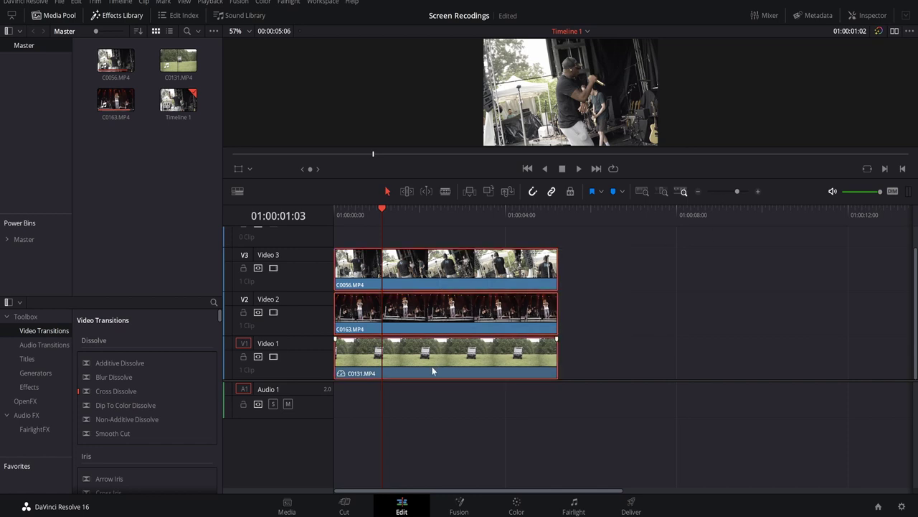
right_click(455, 296)
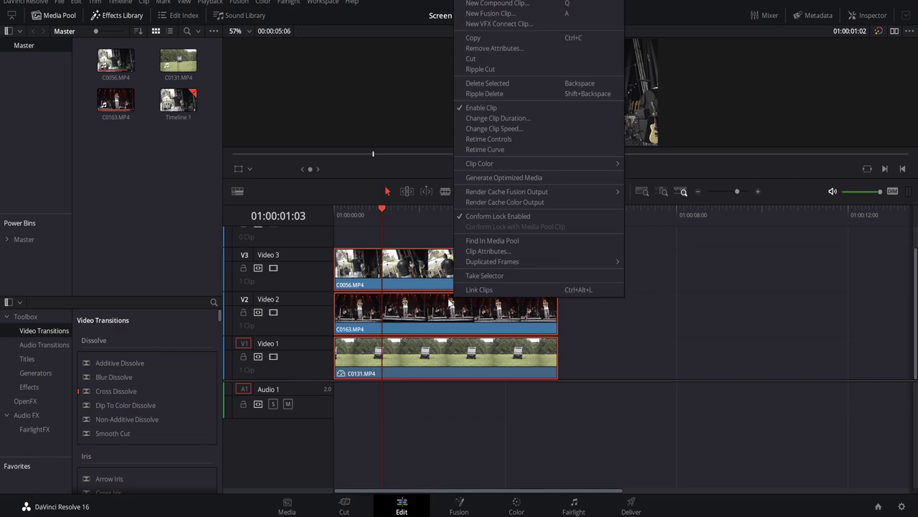
click(506, 14)
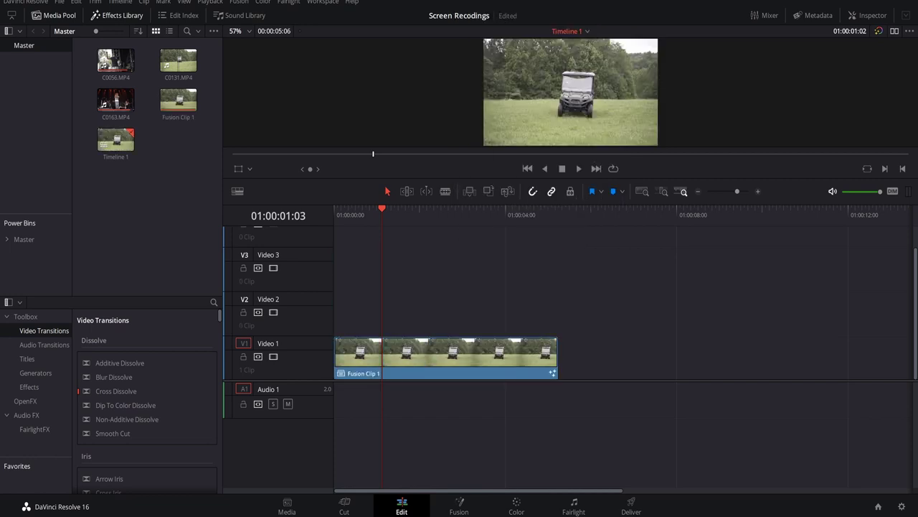
Open the Fusion clip in the Fusion page and set up two side-by-side viewers with a taller viewing area
click(459, 504)
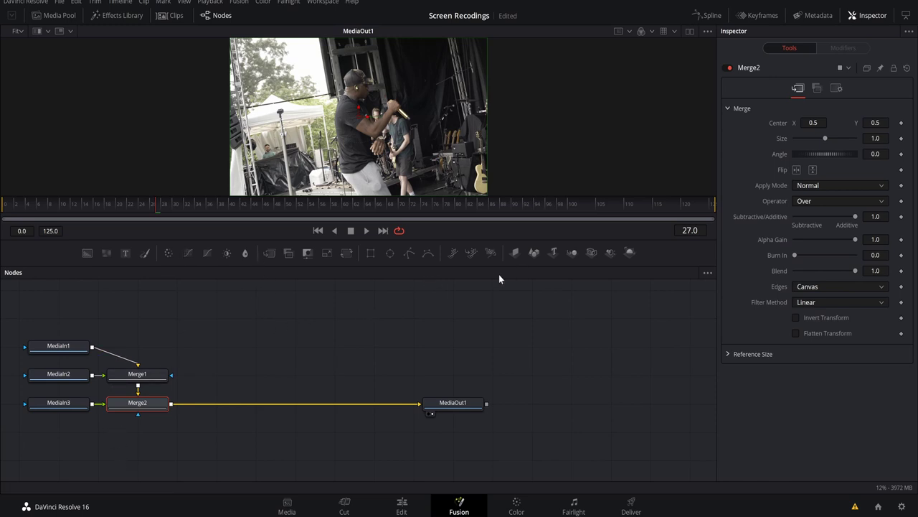
click(690, 32)
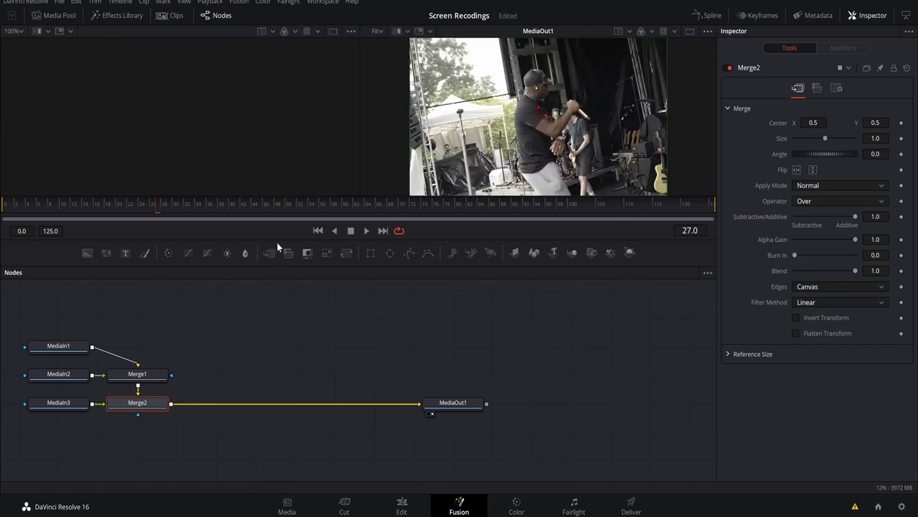
drag(277, 241, 300, 287)
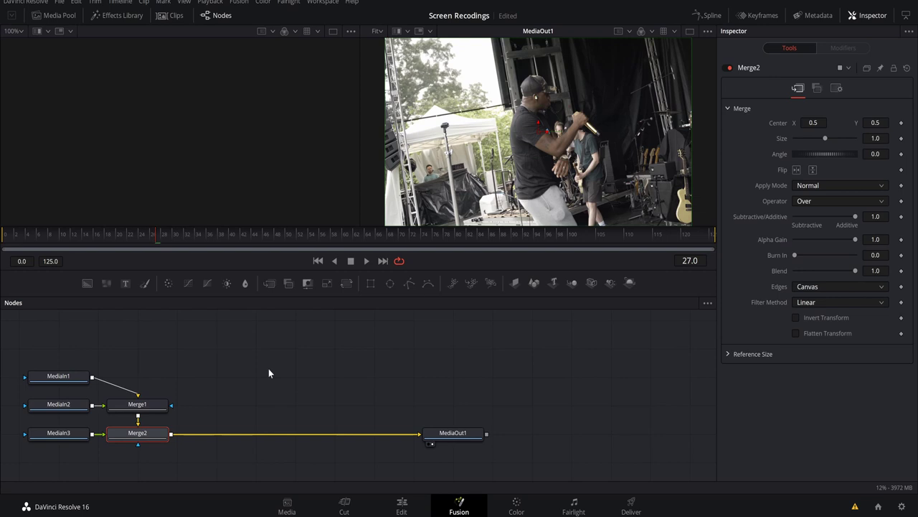
Set the node editor to arrange tools to the grid
scroll(268, 372, down, 2)
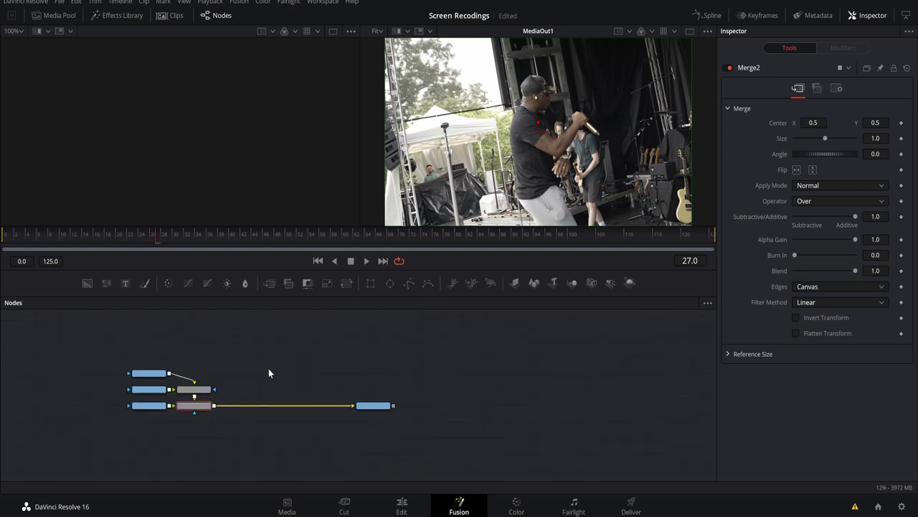
right_click(376, 350)
mouse_move(381, 370)
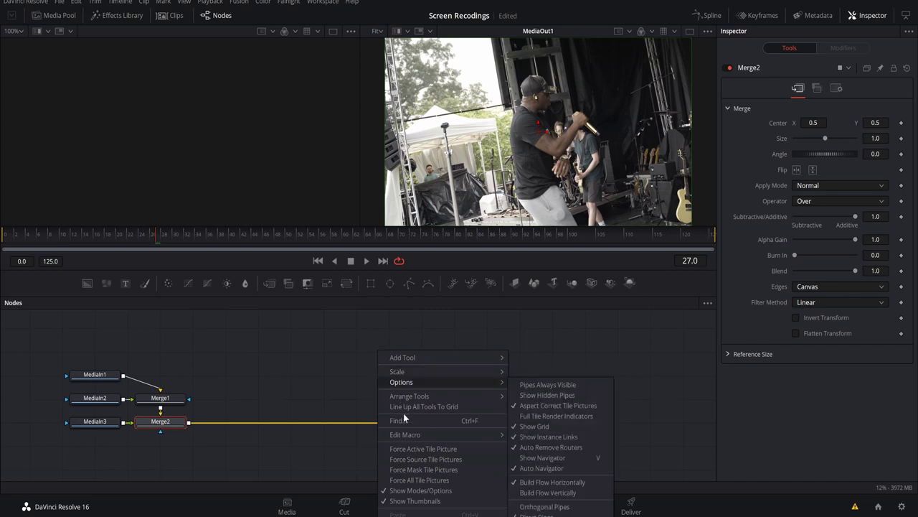
mouse_move(480, 401)
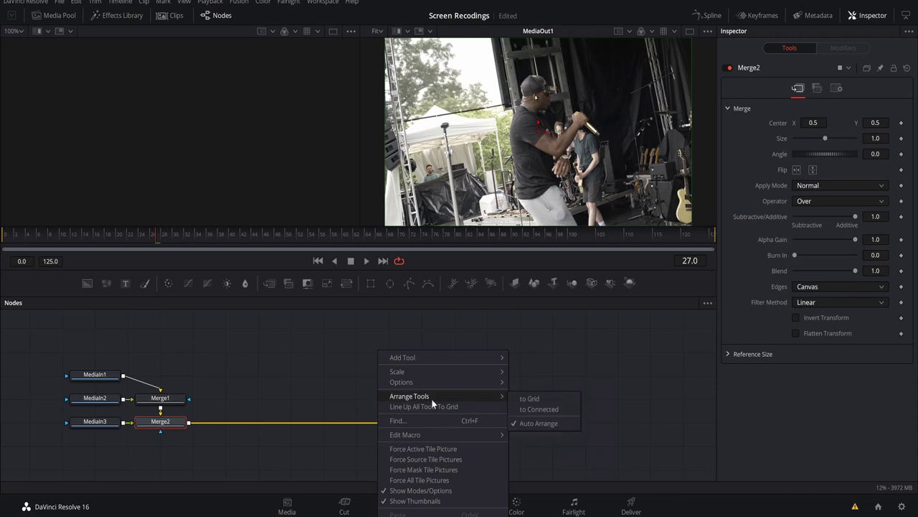
click(518, 400)
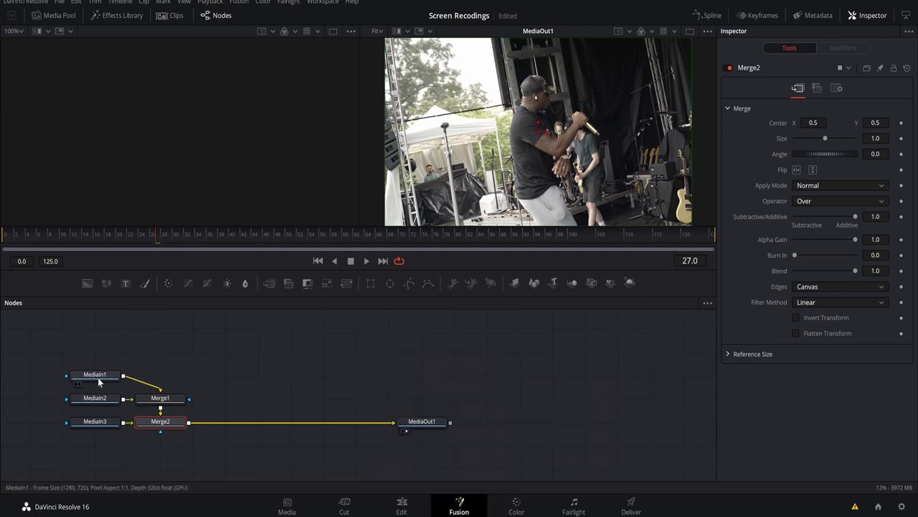
Move MediaIn1, MediaIn2 and MediaIn3 up one grid row each, and align MediaOut1 with the middle media node
drag(96, 370, 96, 347)
drag(96, 399, 97, 379)
drag(96, 422, 96, 400)
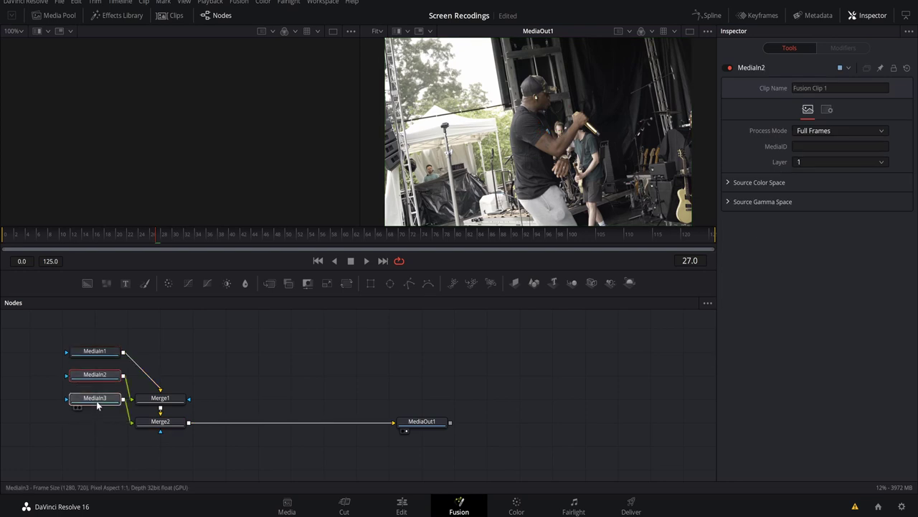
drag(410, 422, 414, 364)
Delete Merge1 and Merge2, disconnect MediaIn1 from MediaOut1, and save the project
click(163, 399)
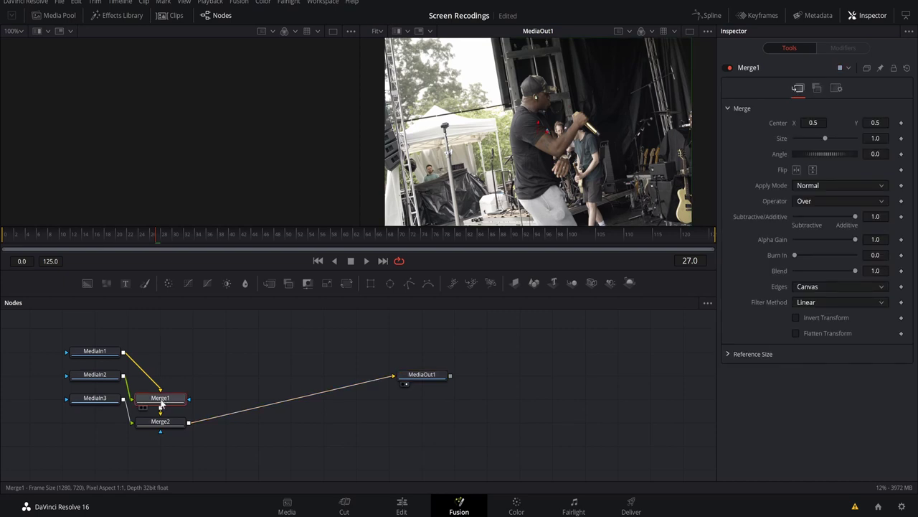
key(Delete)
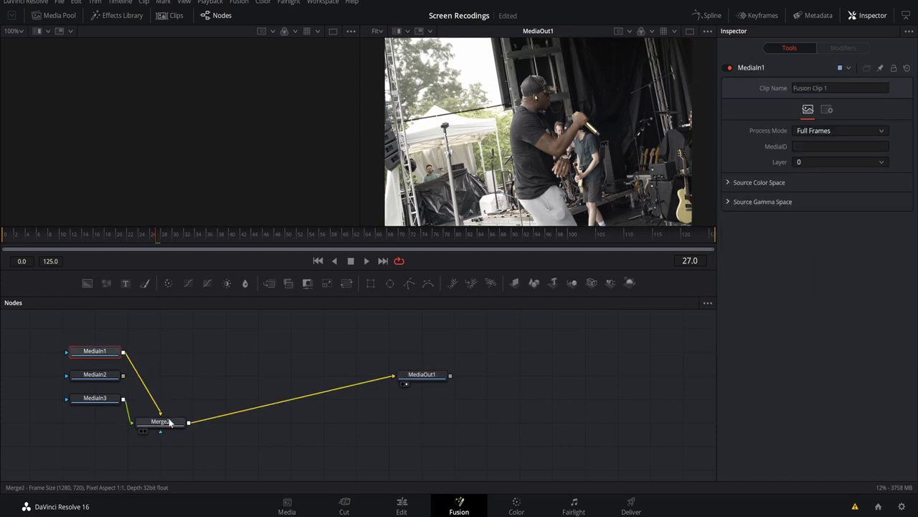
click(164, 423)
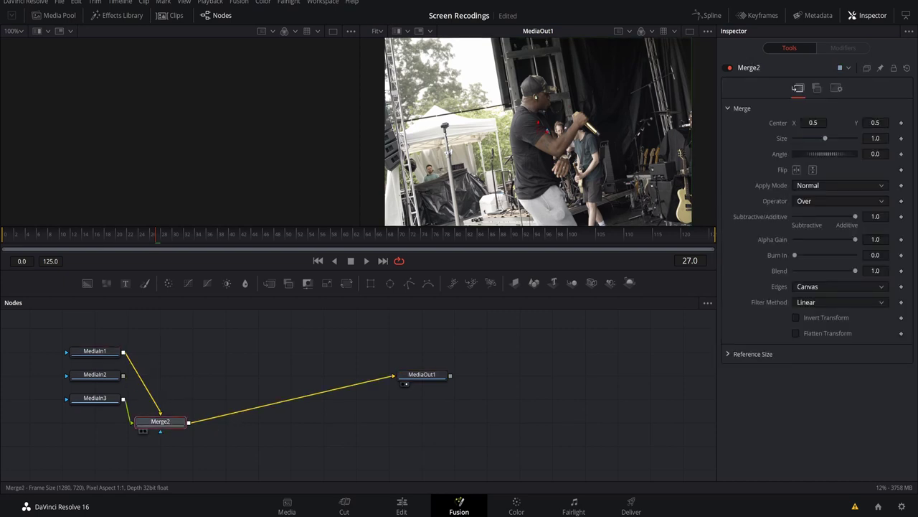
key(Delete)
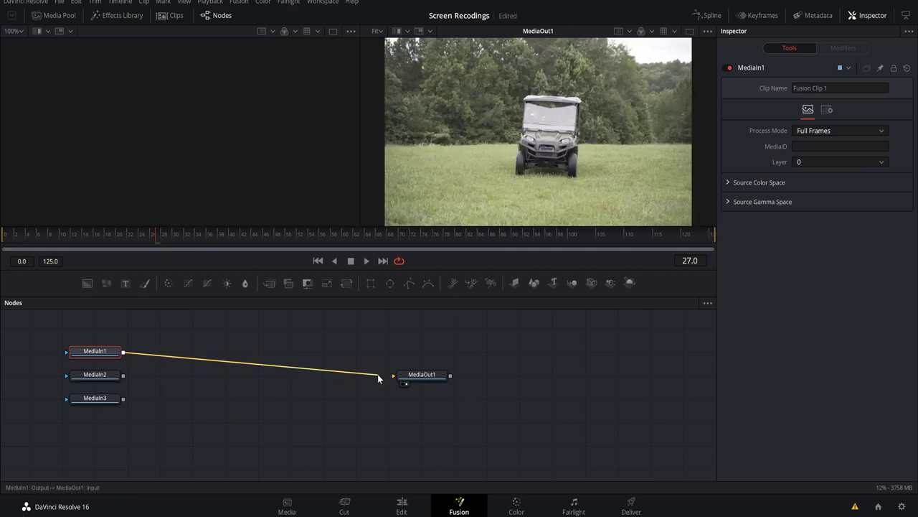
drag(379, 379, 349, 463)
click(236, 378)
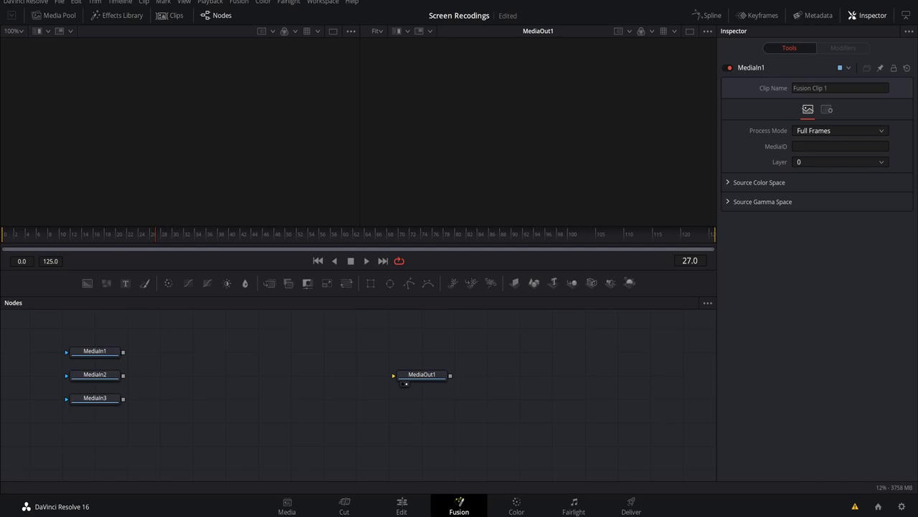
key(ctrl+s)
Load MediaIn1 in the first viewer, rename it "Bakcground", and place it below the other two media nodes
click(94, 351)
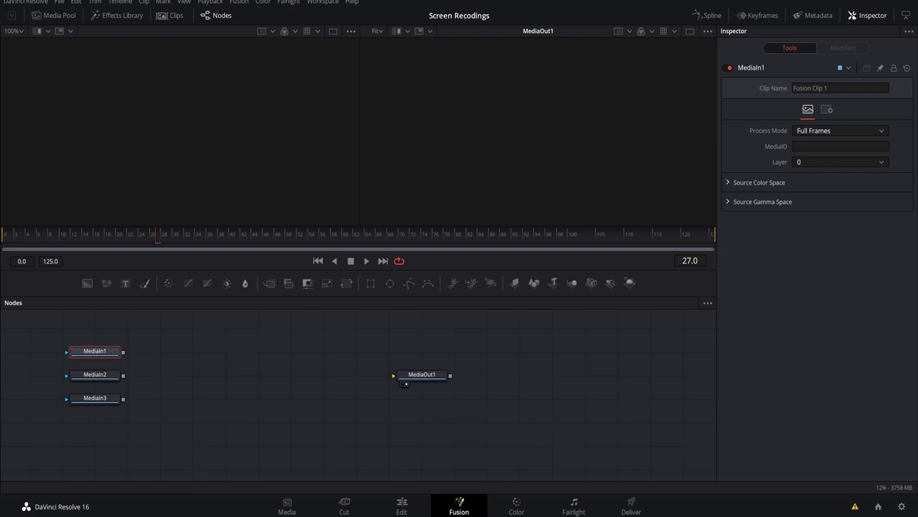
key(1)
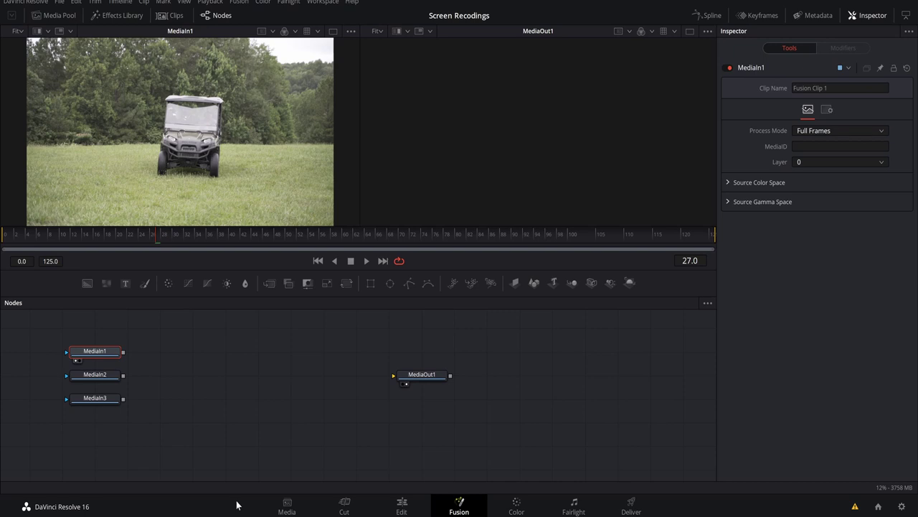
key(F2)
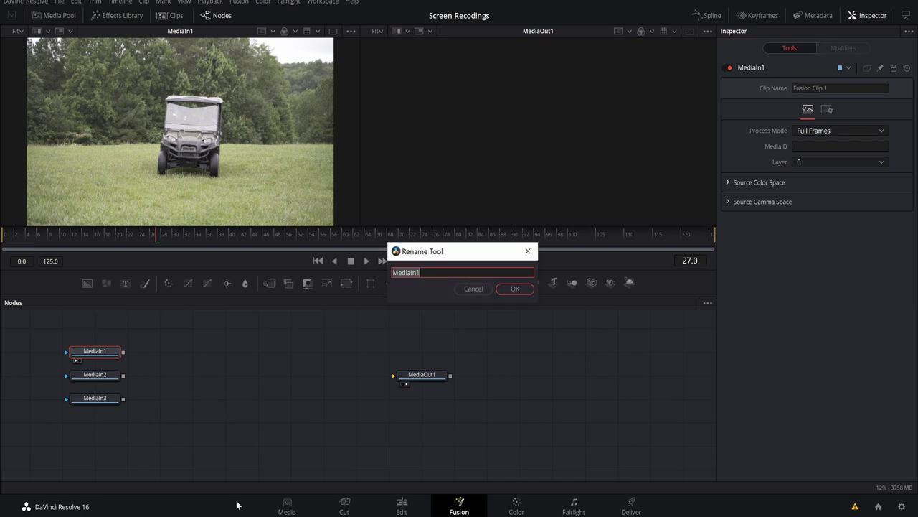
text(Bakcground)
key(Return)
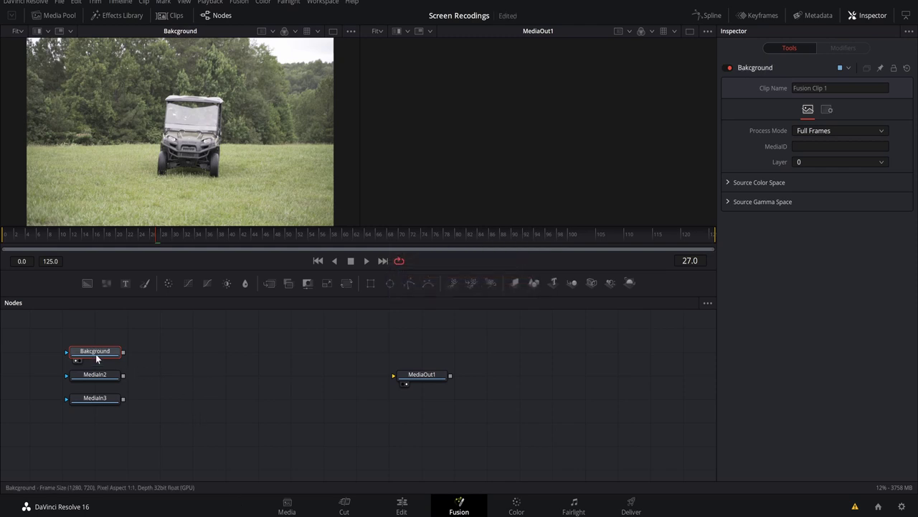
mouse_move(93, 352)
mouse_down()
mouse_move(114, 427)
mouse_move(105, 363)
mouse_up()
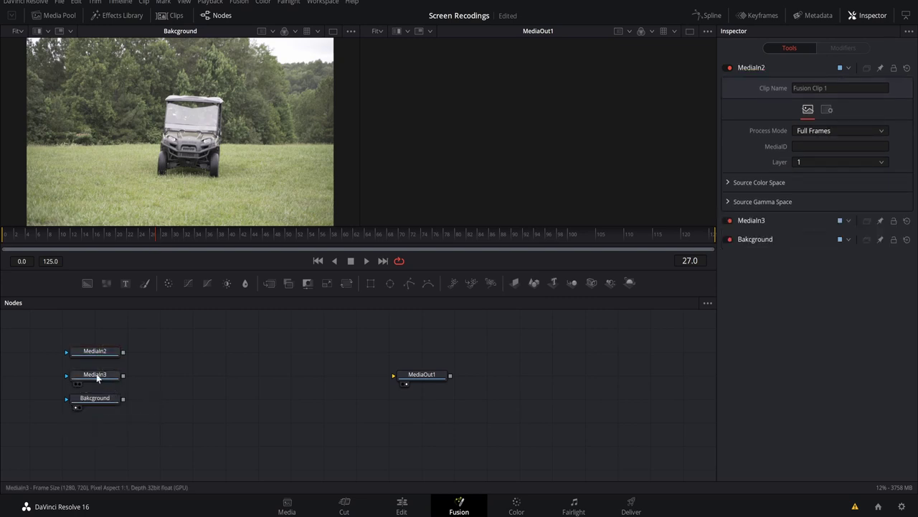
Load MediaIn2 in the first viewer and rename the node "stage"
click(96, 354)
key(1)
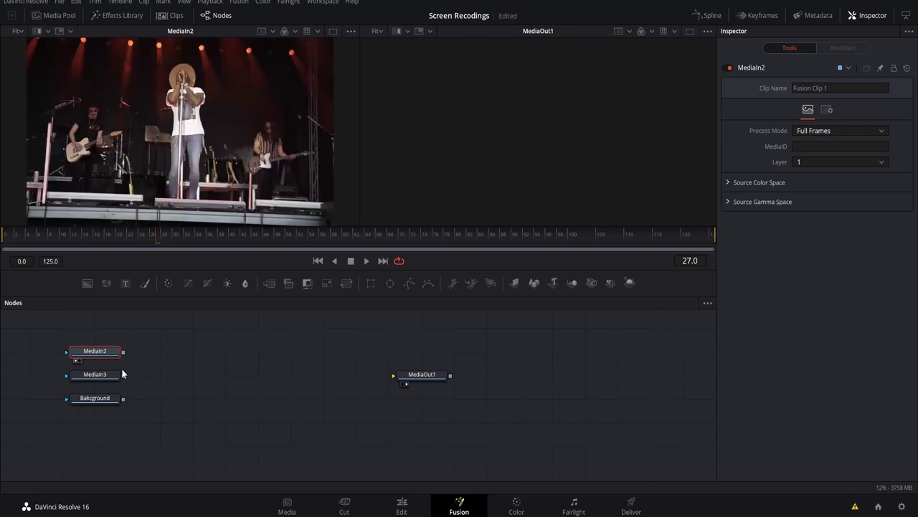
key(F2)
text(stage)
key(Return)
Rename the MediaIn3 node "Soundcheck"
click(109, 382)
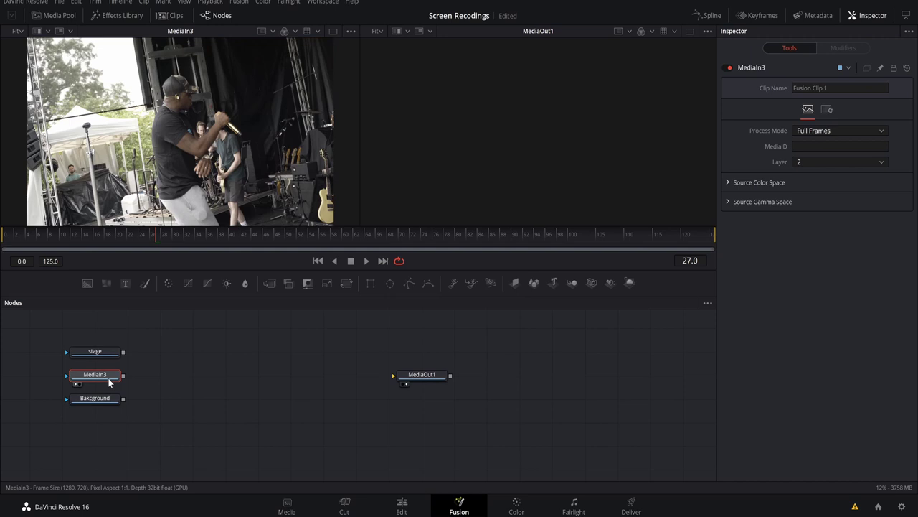
key(F2)
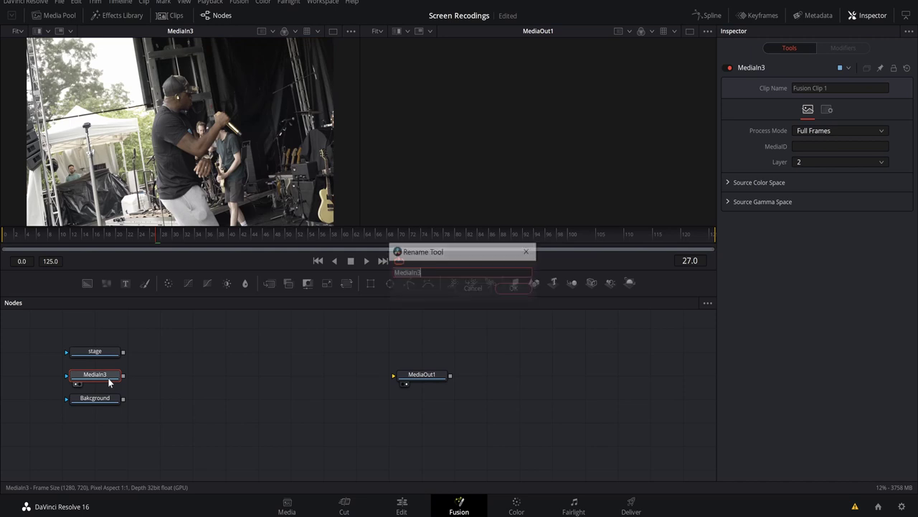
text(Soundcheck)
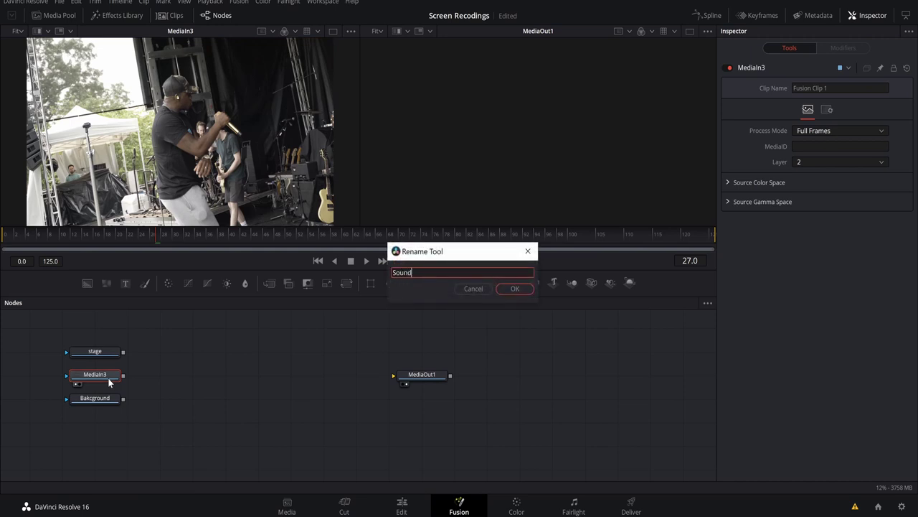
key(Return)
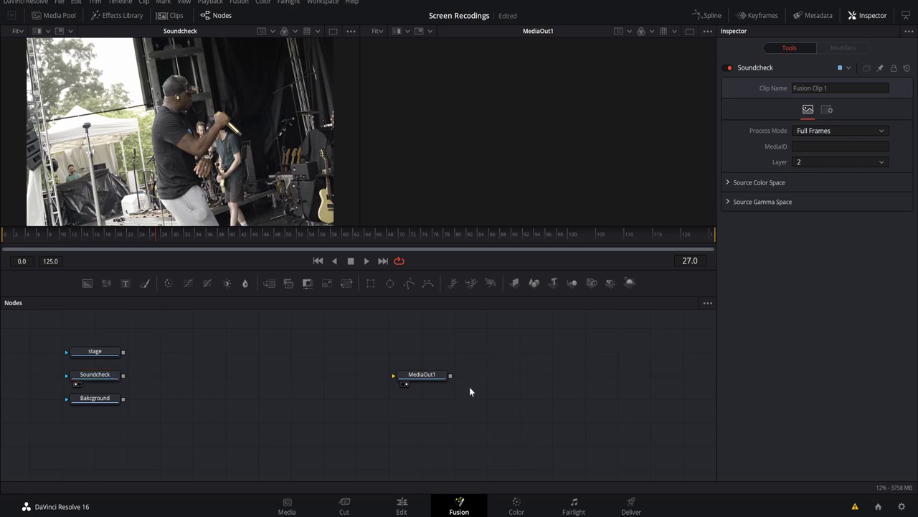
Move MediaOut1 farther from the media nodes, and add an Image Plane 3D beside each media node plus one Merge 3D node
drag(441, 376, 627, 390)
click(599, 379)
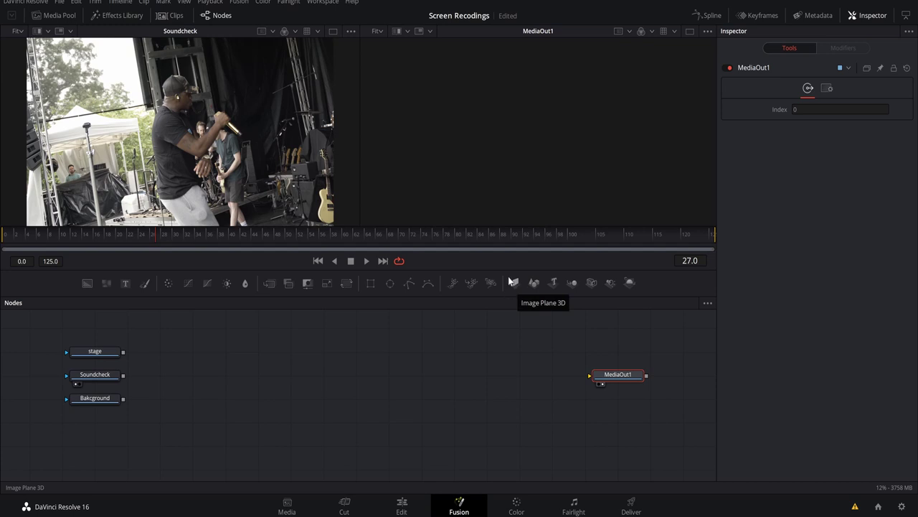
drag(510, 281, 160, 398)
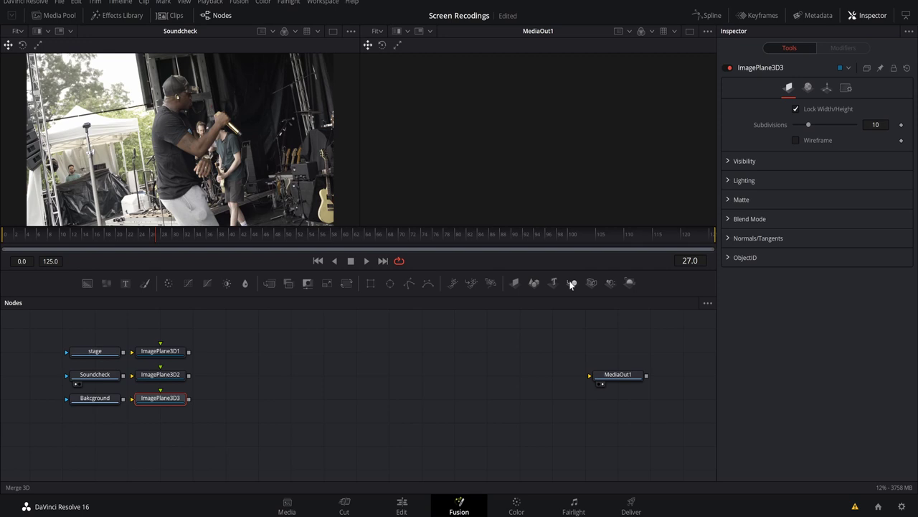
drag(572, 283, 278, 393)
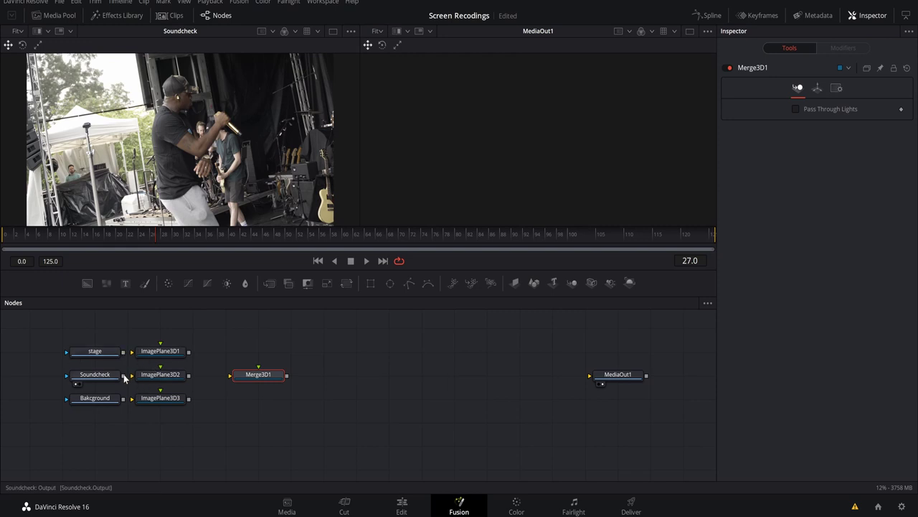
Connect stage, Soundcheck and Bakcground to their adjacent image planes, and connect all three image planes to Merge3D1
drag(123, 375, 133, 351)
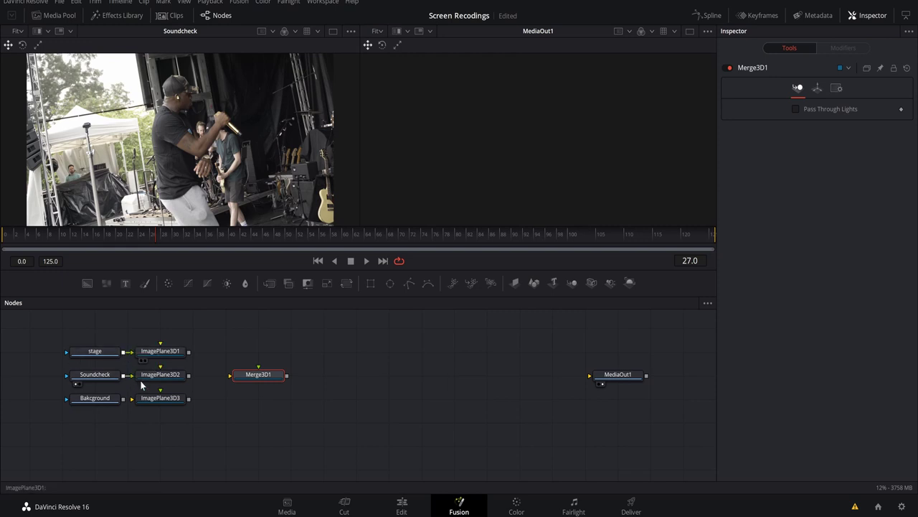
drag(124, 398, 149, 404)
drag(188, 351, 260, 376)
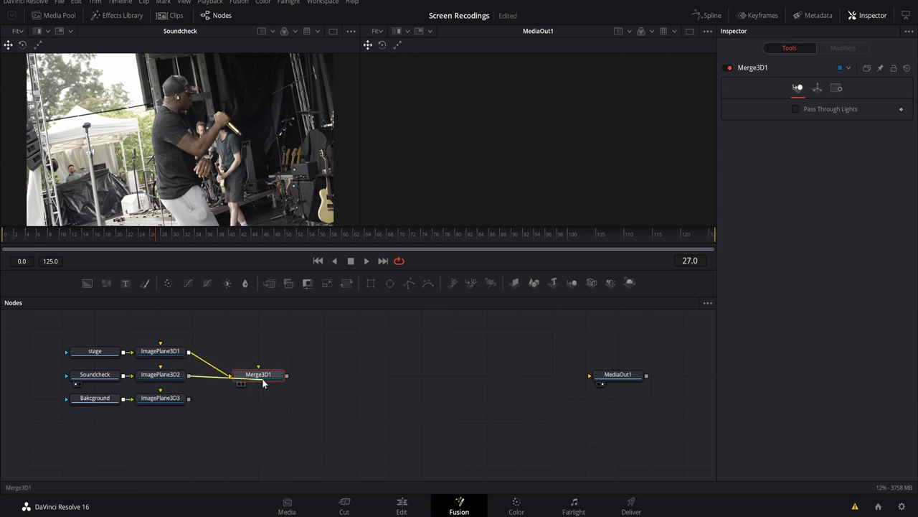
drag(188, 398, 257, 376)
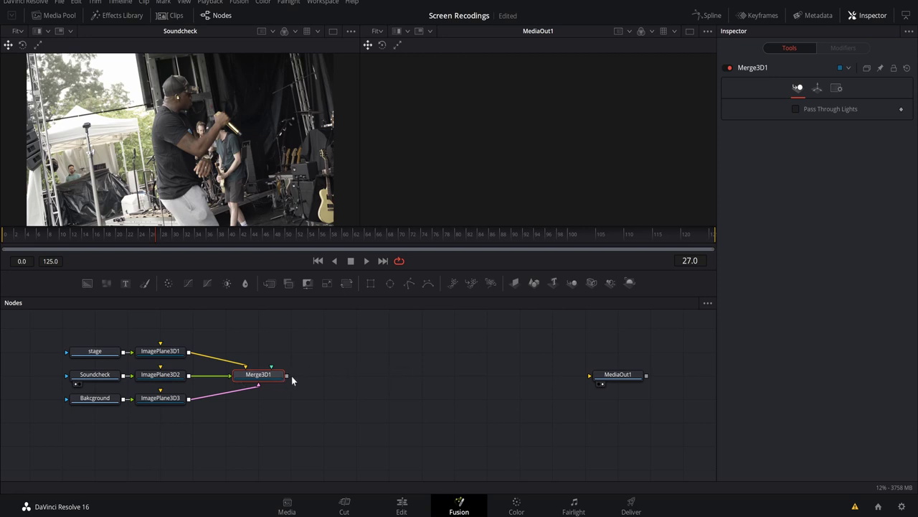
Add a Renderer 3D node between Merge3D1 and MediaOut1 and connect all three in sequence
drag(287, 376, 378, 378)
drag(630, 284, 350, 366)
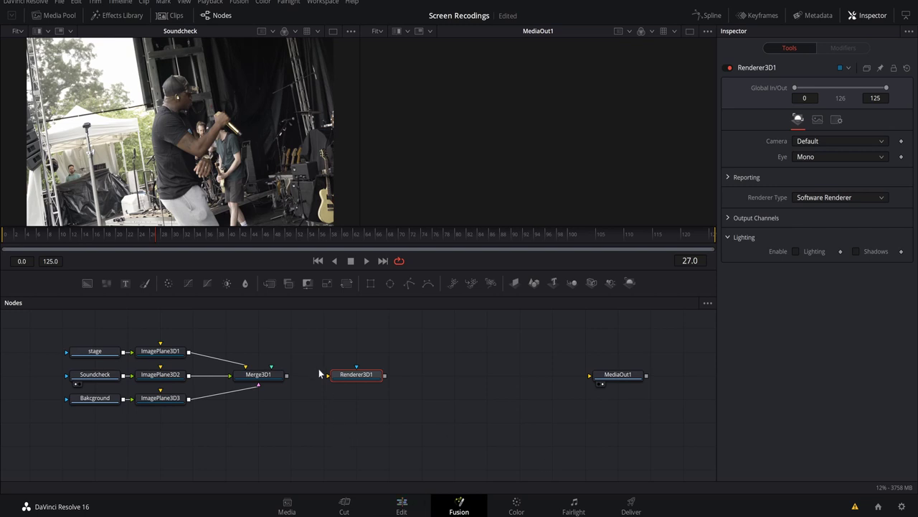
drag(287, 374, 595, 375)
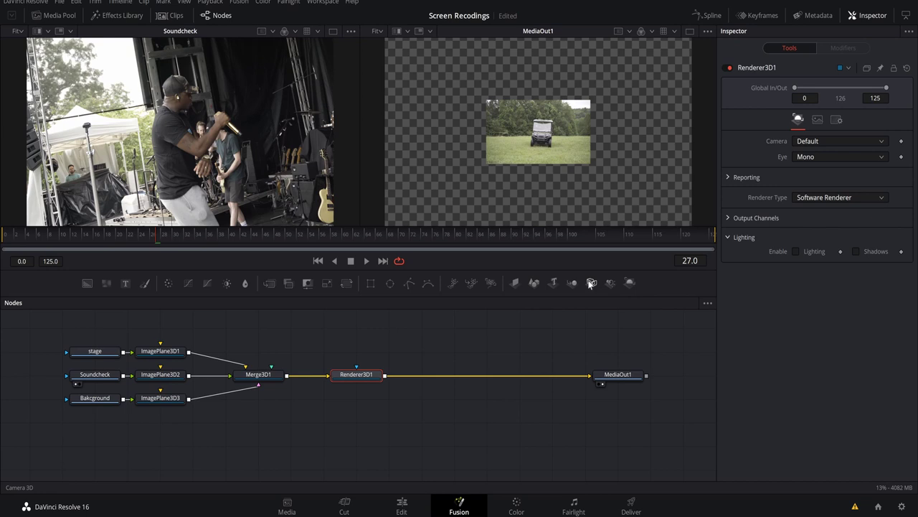
Add a Camera 3D node below Merge3D1, connect it to the merge, and load the camera in the first viewer
drag(586, 285, 269, 379)
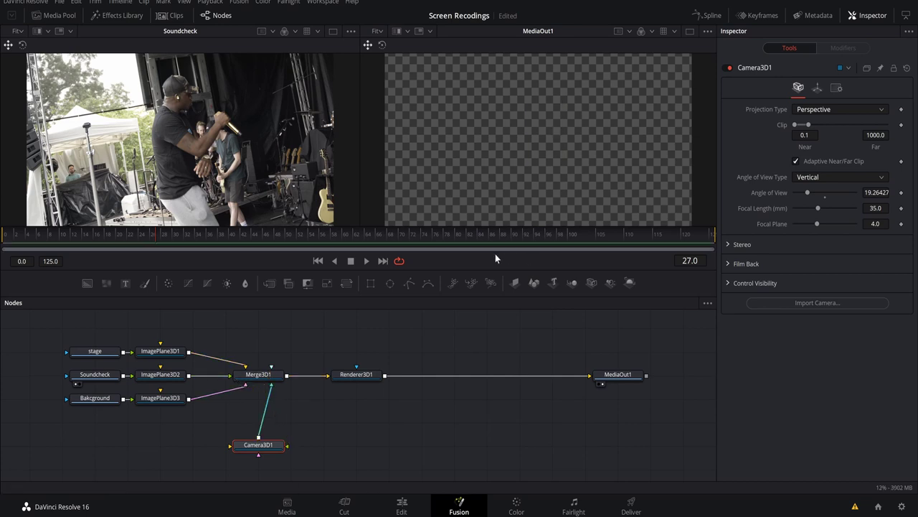
key(1)
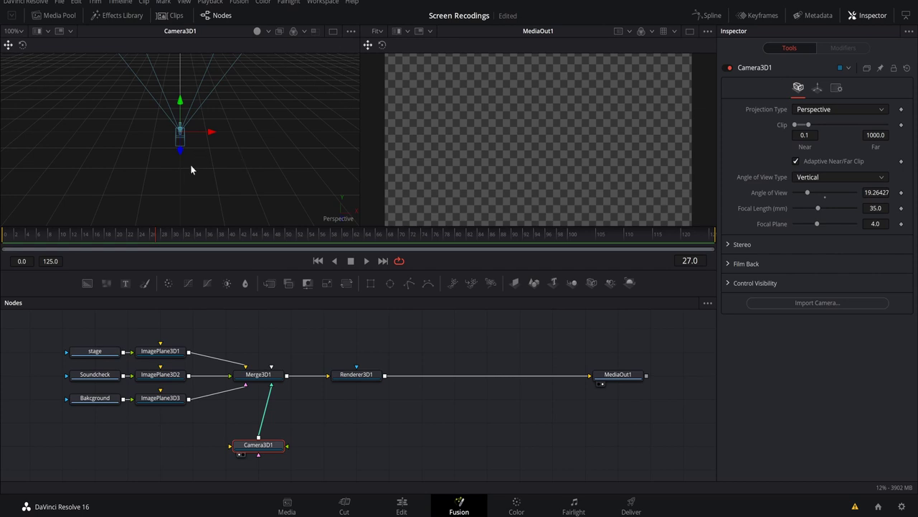
drag(228, 139, 344, 120)
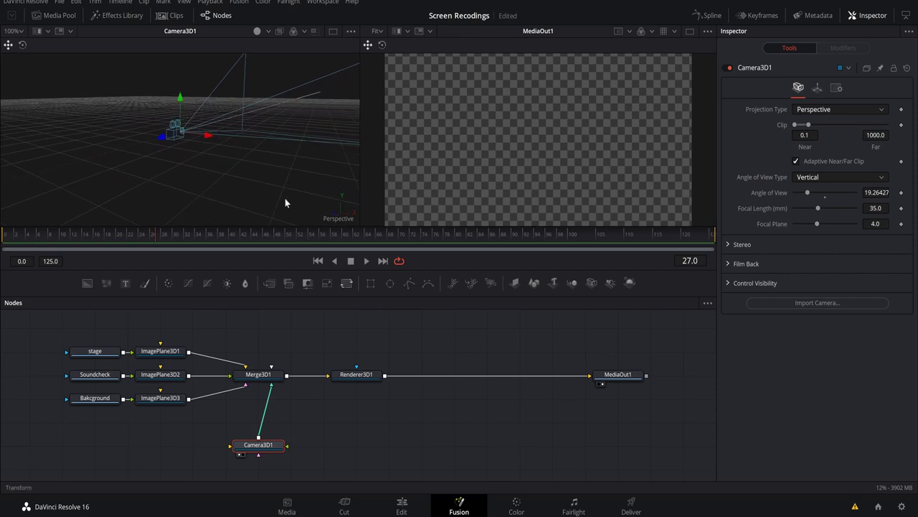
drag(169, 158, 194, 135)
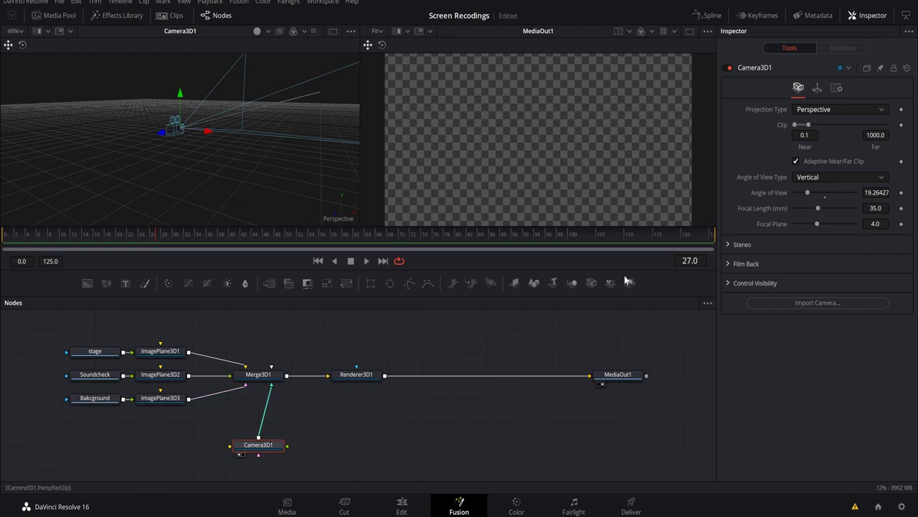
Pull Camera3D1 back from the image planes to a Z translation of about 3.26
click(816, 89)
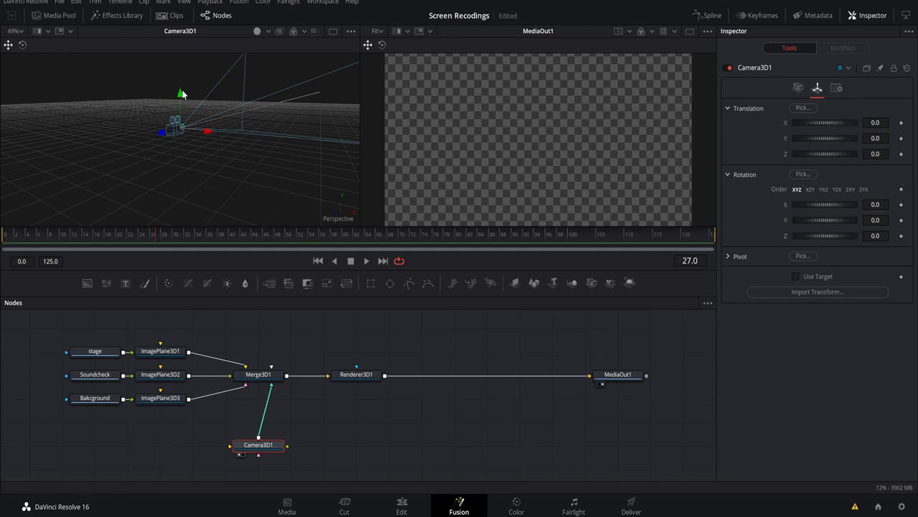
drag(165, 136, 117, 152)
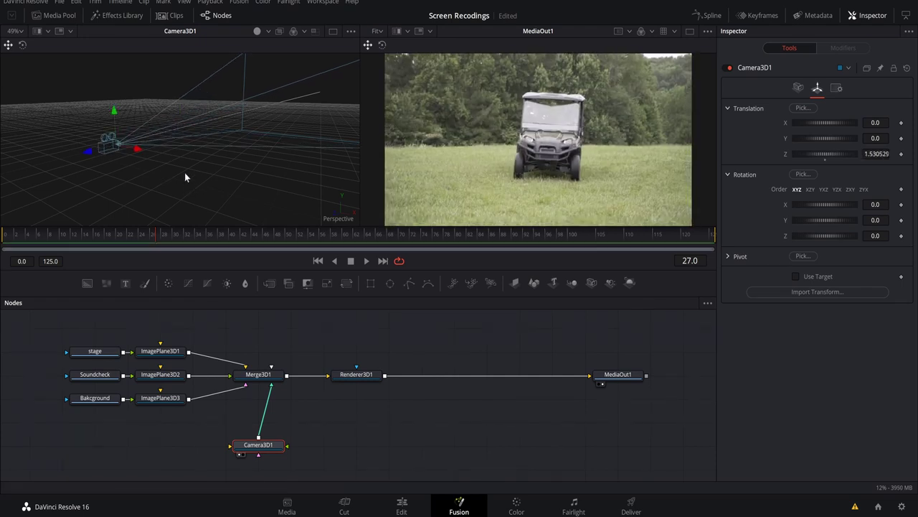
scroll(157, 152, down, 5)
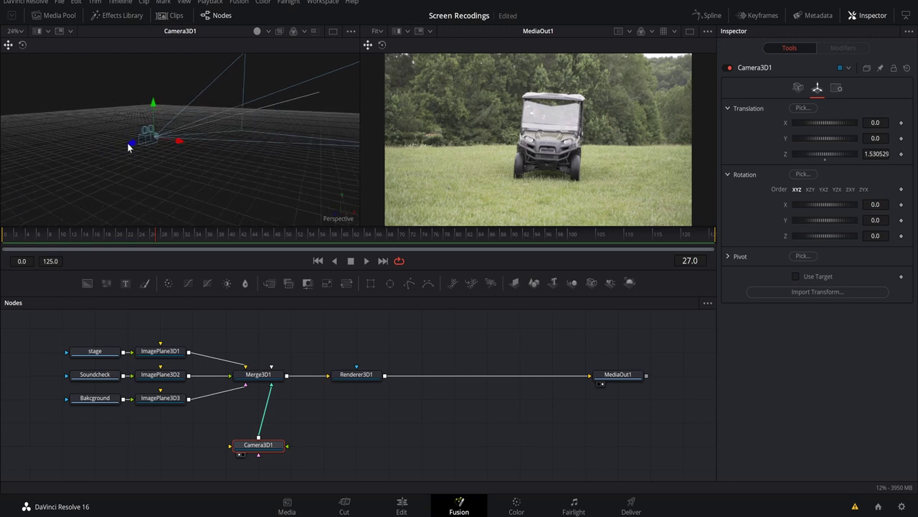
drag(118, 147, 87, 162)
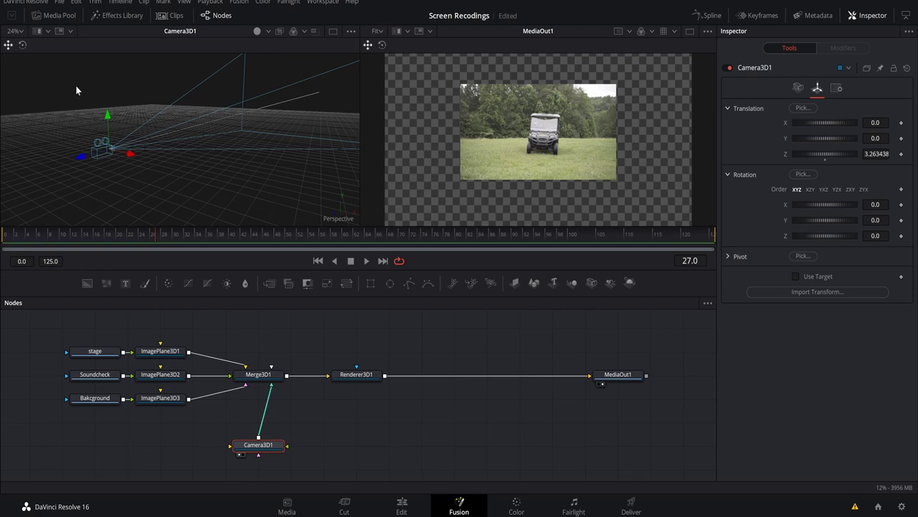
Set ImagePlane3D3's Z translation to -1.3 and its scale to about 3.268 so the background fills the frame
click(109, 403)
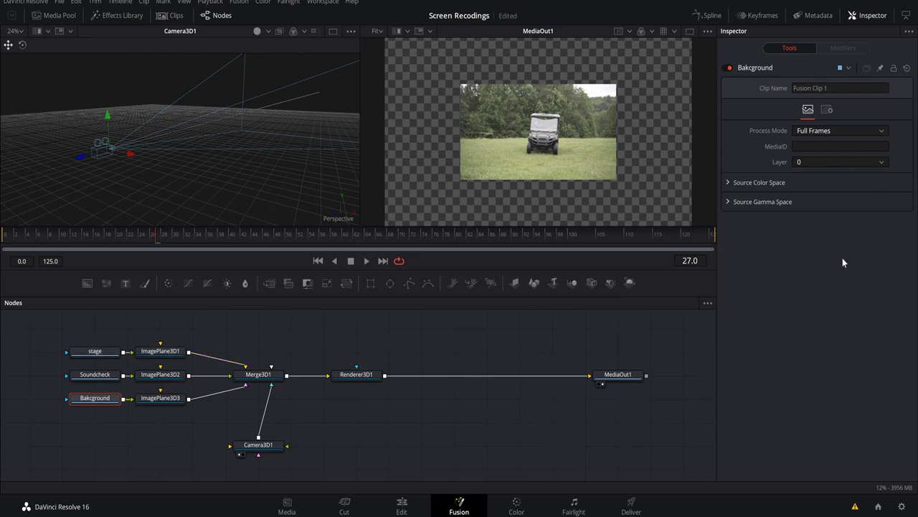
click(153, 398)
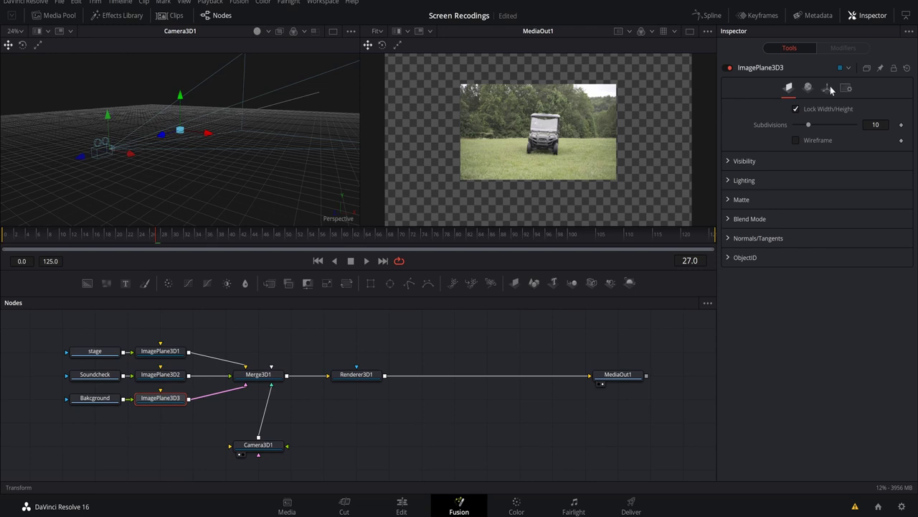
click(827, 88)
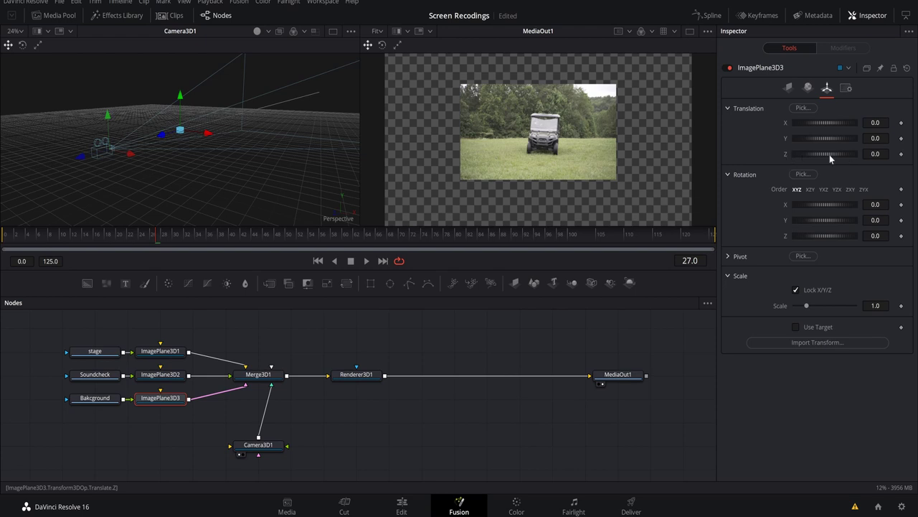
drag(822, 152, 817, 151)
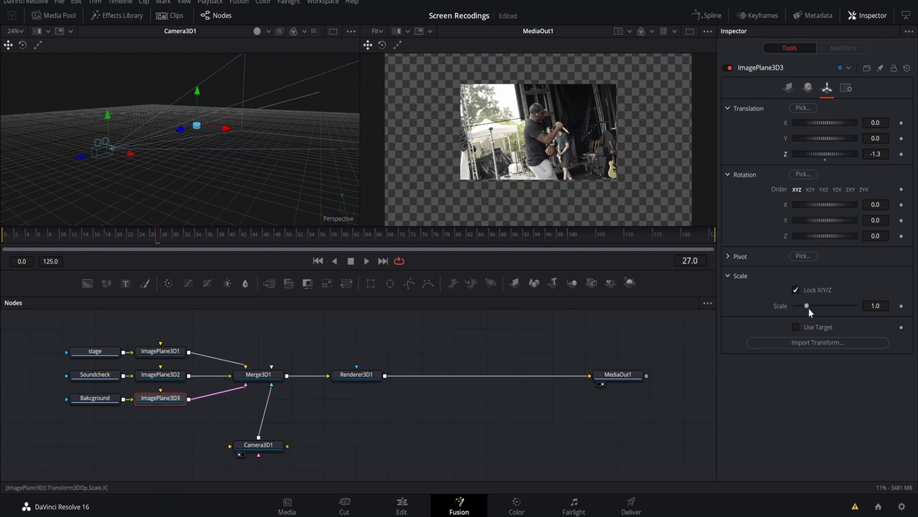
drag(807, 307, 835, 306)
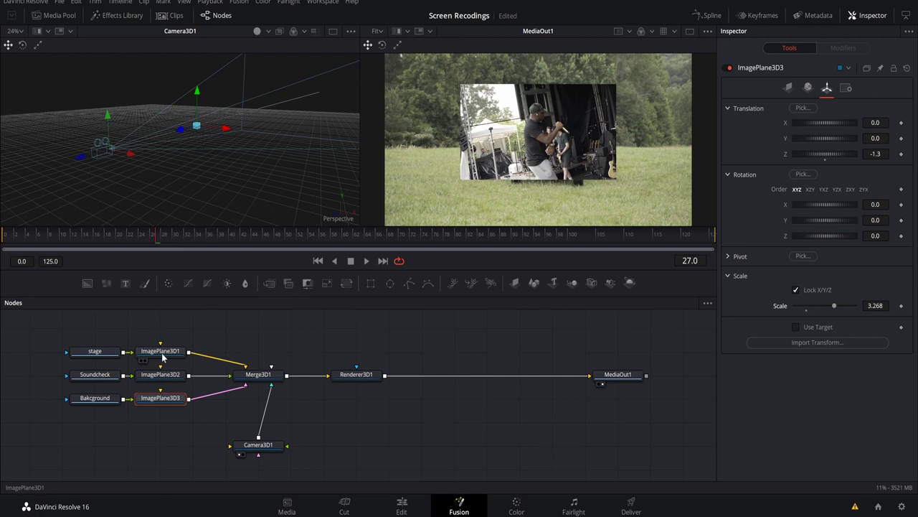
Scale ImagePlane3D2 to about 0.441 and translate it to about X -0.667 and Y 0.152
click(157, 383)
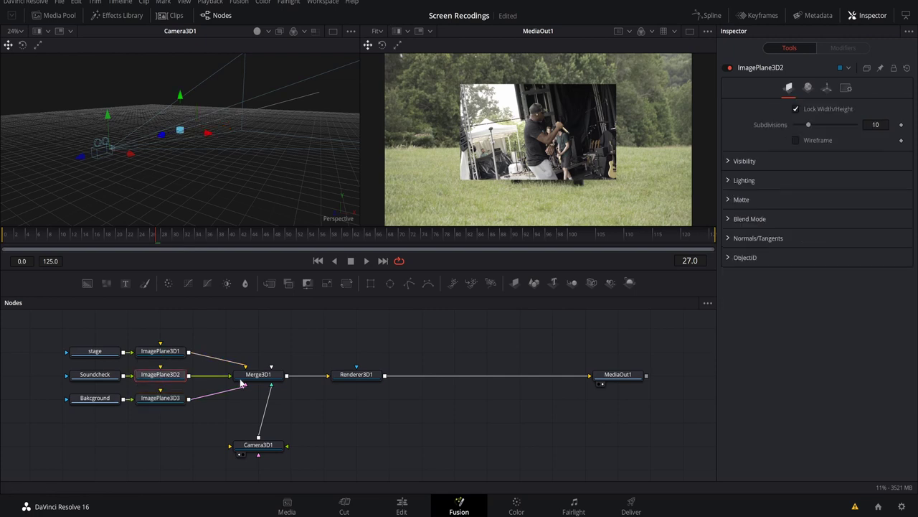
click(827, 88)
drag(806, 305, 801, 306)
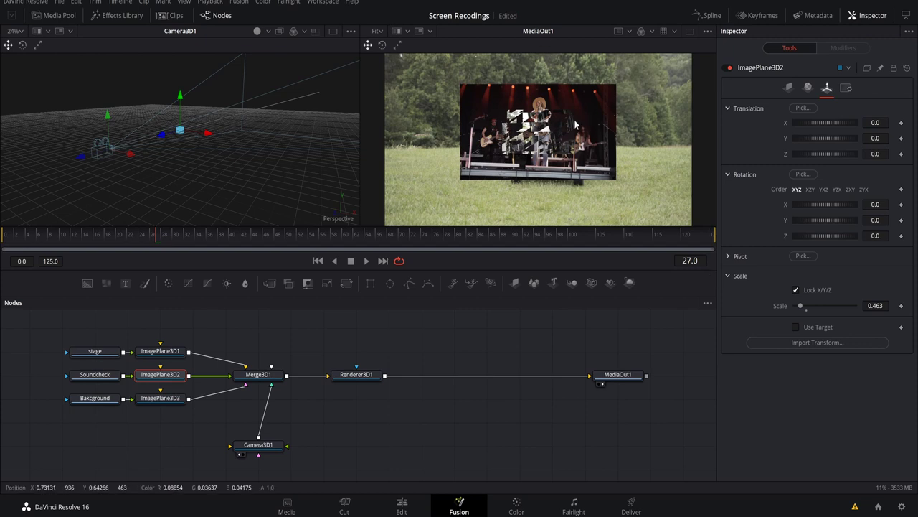
drag(801, 306, 799, 306)
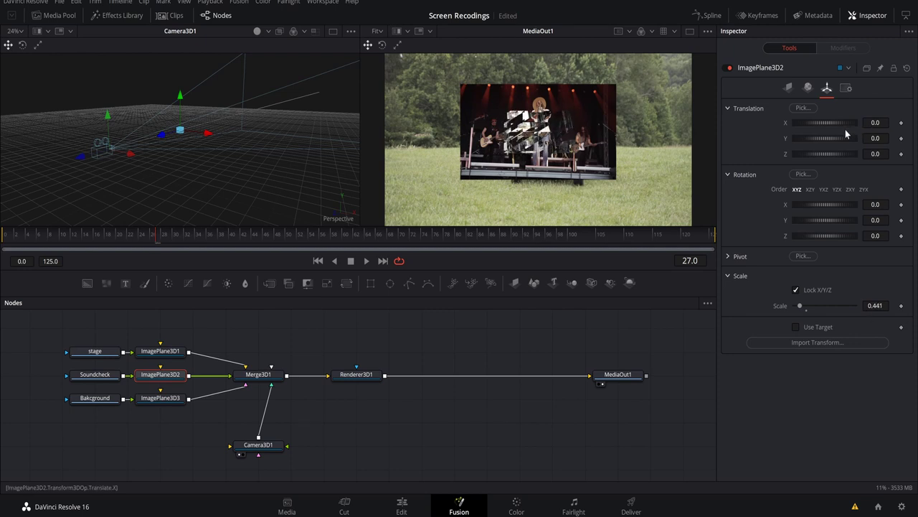
mouse_move(844, 121)
mouse_down()
mouse_move(822, 122)
mouse_move(833, 123)
mouse_up()
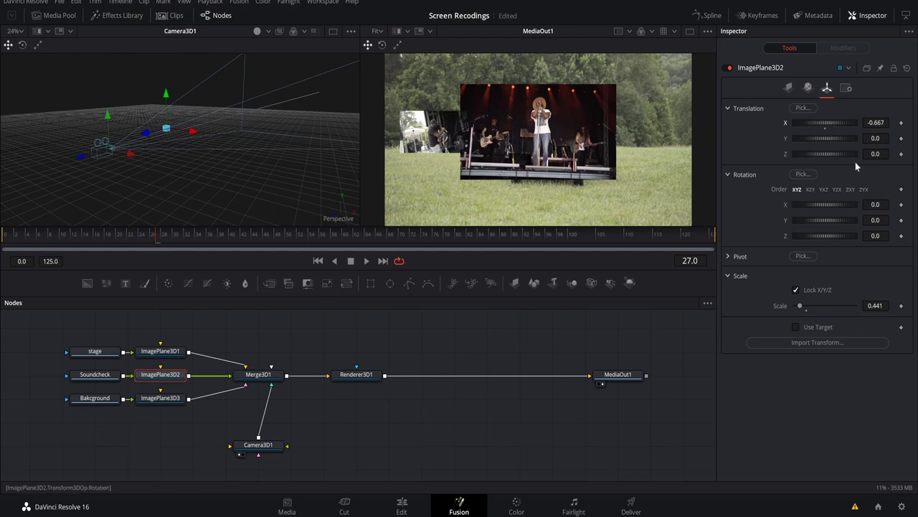
mouse_move(875, 137)
mouse_down()
mouse_move(911, 136)
mouse_move(861, 138)
mouse_move(876, 145)
mouse_up()
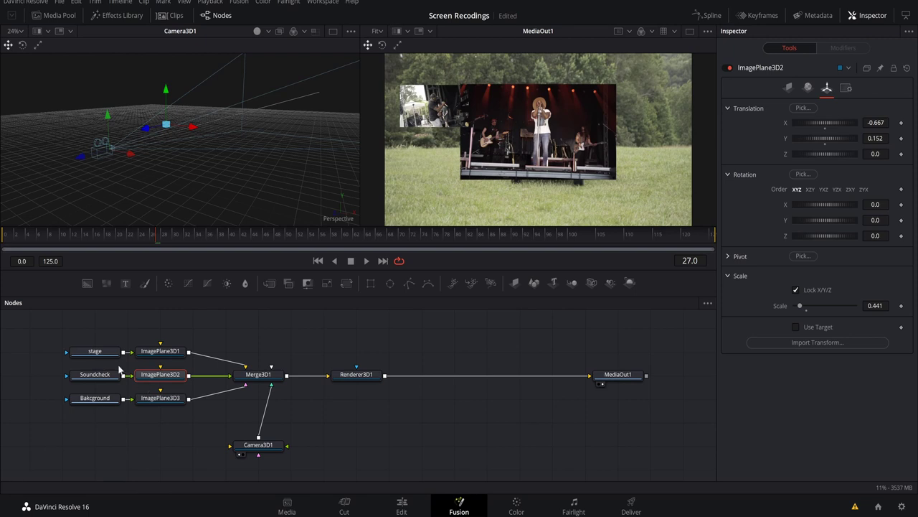
Scale ImagePlane3D1 to about 0.668, translate it to about X 0.493 and Y -0.29, and deselect the node
click(161, 352)
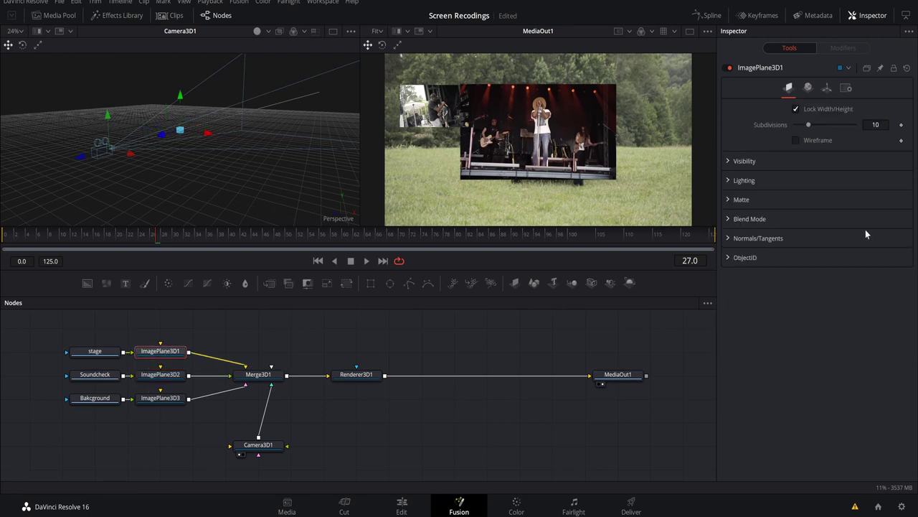
click(827, 89)
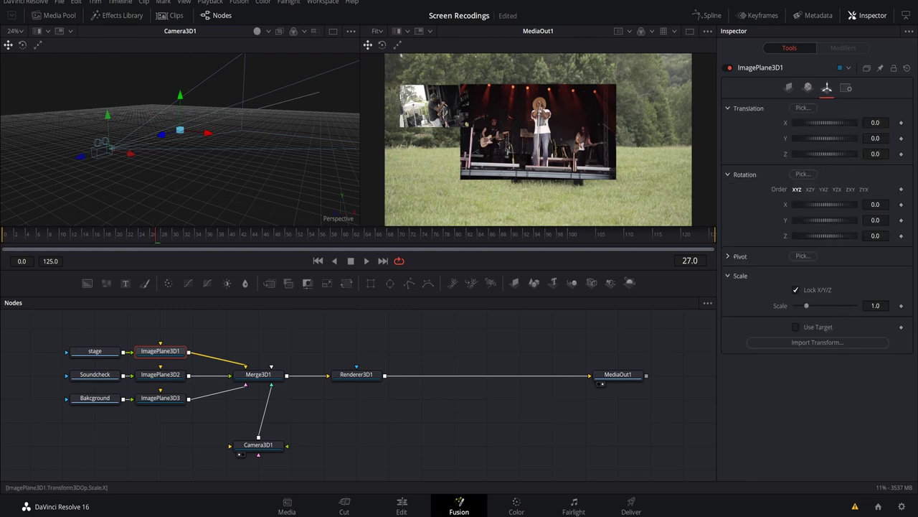
drag(876, 306, 824, 329)
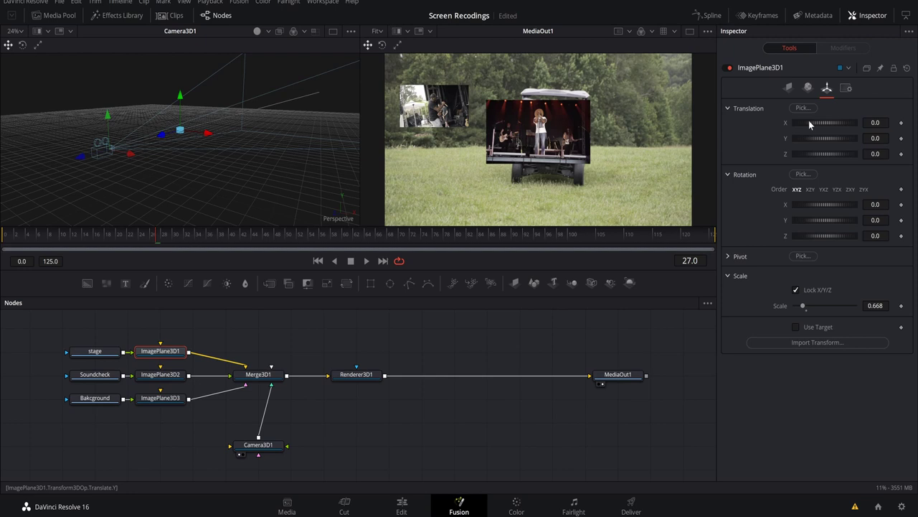
drag(809, 120, 825, 138)
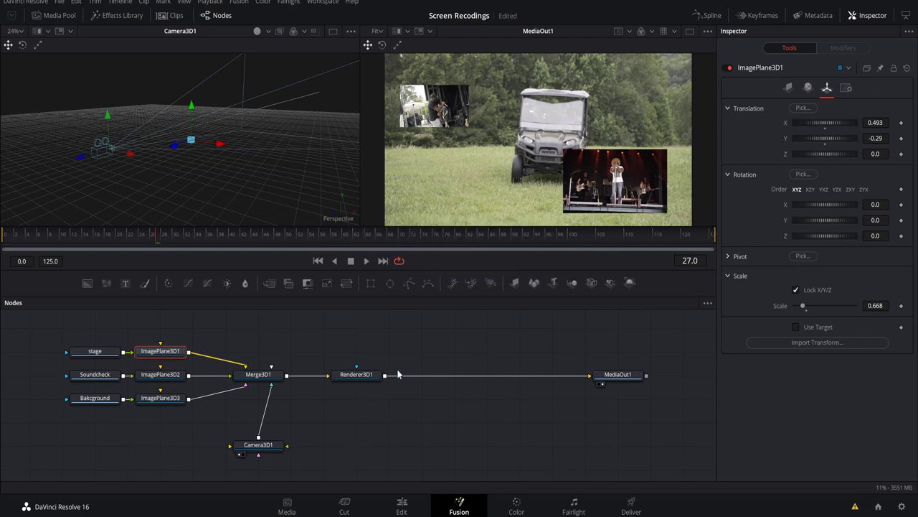
click(403, 420)
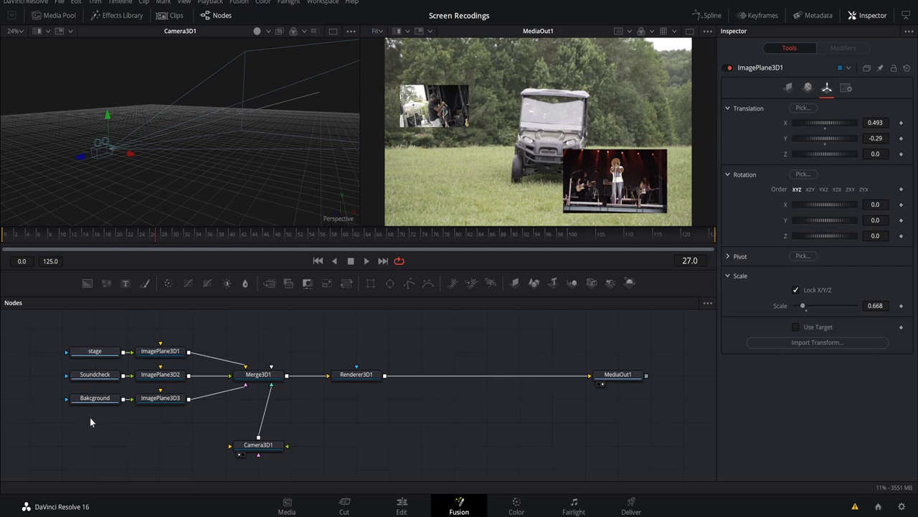
Spread the Bakcground and ImagePlane3D3 nodes apart and insert a Directional Blur (DrBl) node between them
click(176, 400)
drag(163, 404, 195, 405)
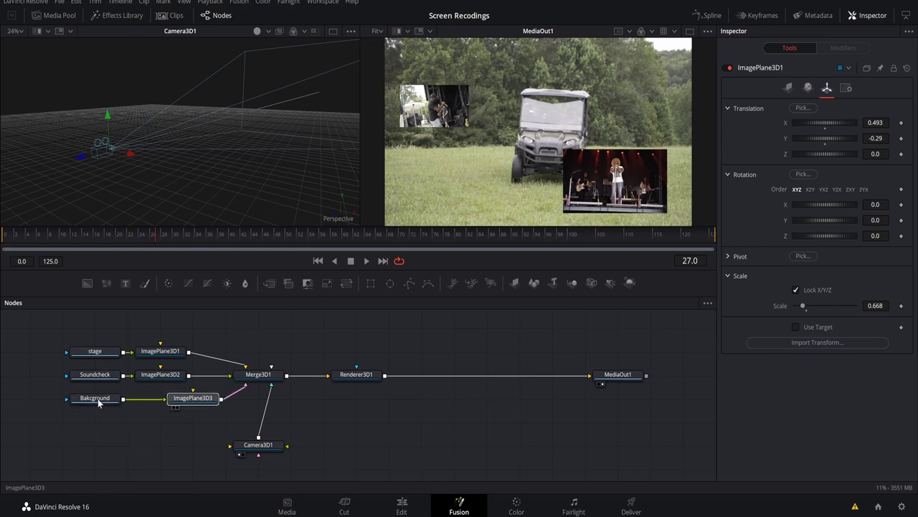
drag(100, 406, 68, 405)
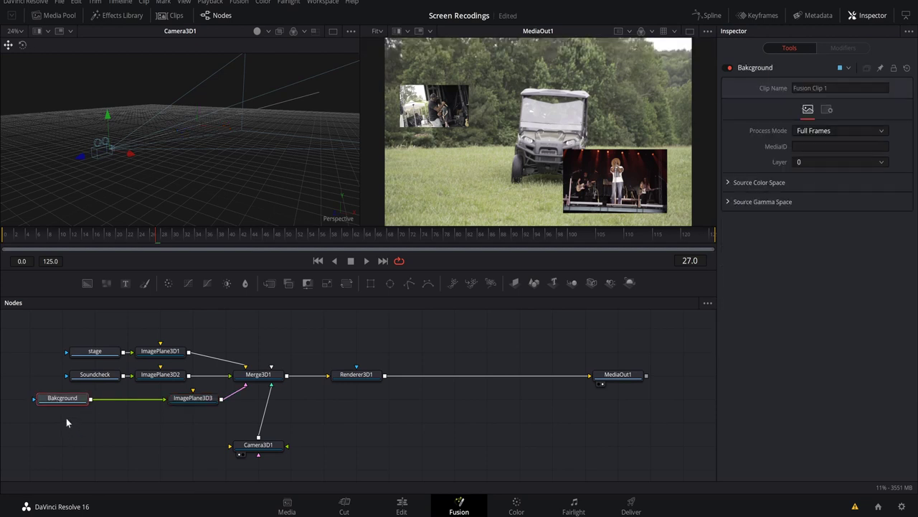
key(shift+space)
text(blur)
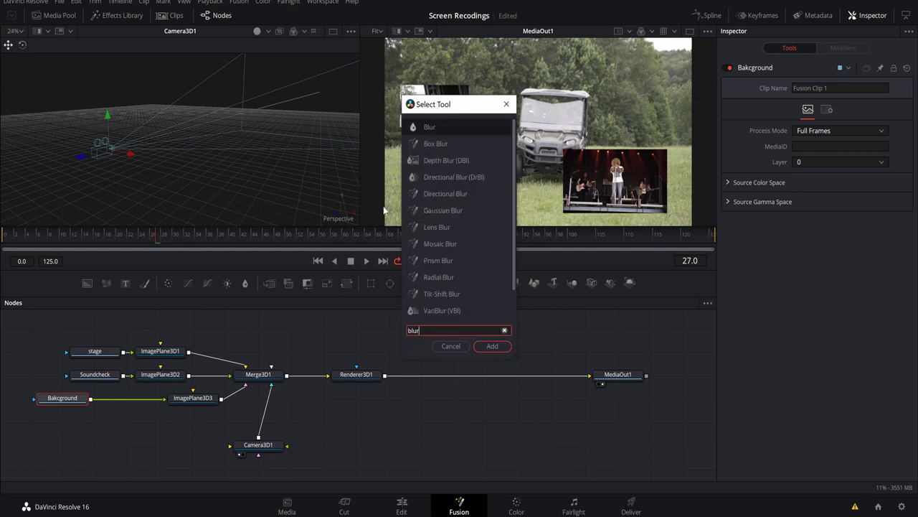
click(452, 177)
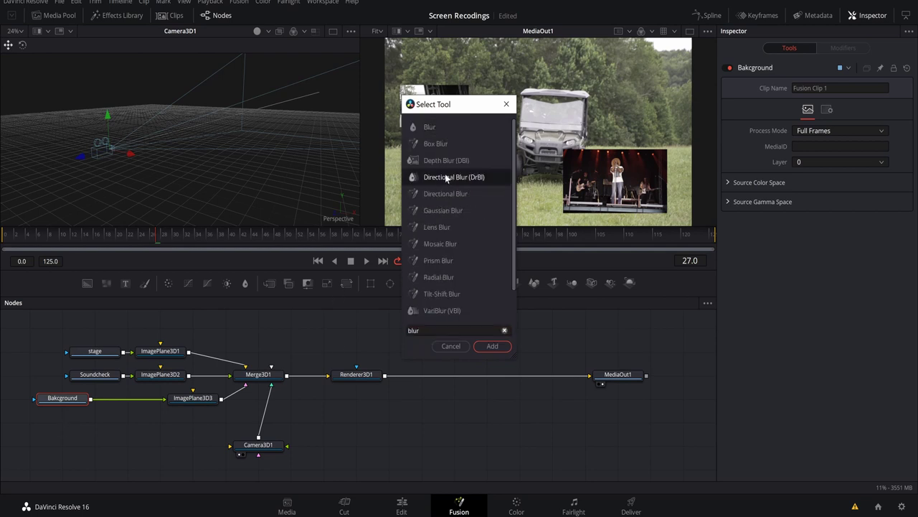
click(492, 346)
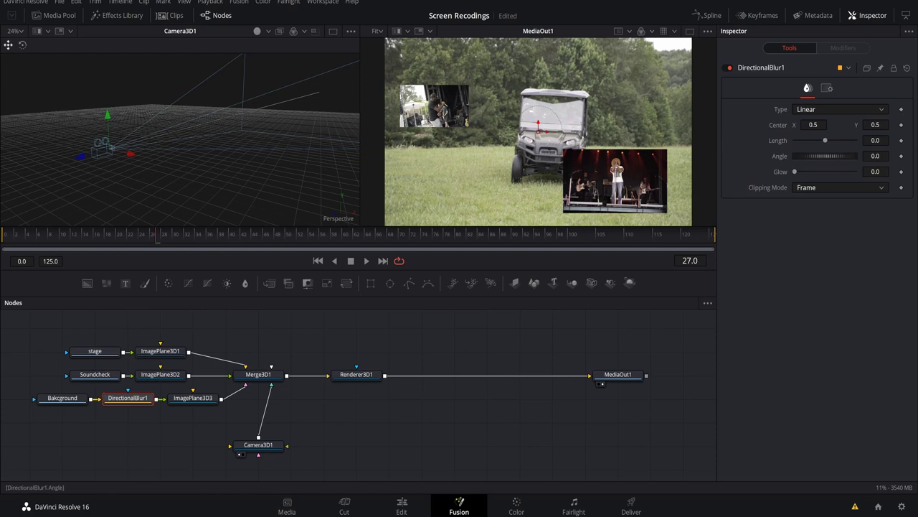
Set the directional blur's angle to 180 and its length to about 0.017
click(875, 156)
text(180)
key(Tab)
drag(826, 139, 779, 250)
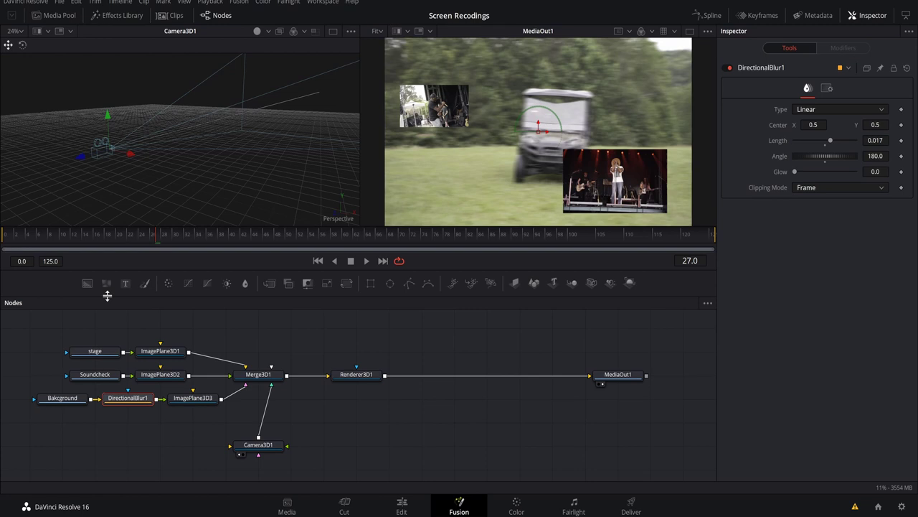
Keyframe Camera3D1's X, Y and Z translation and X, Y and Z rotation at frame 0
click(253, 448)
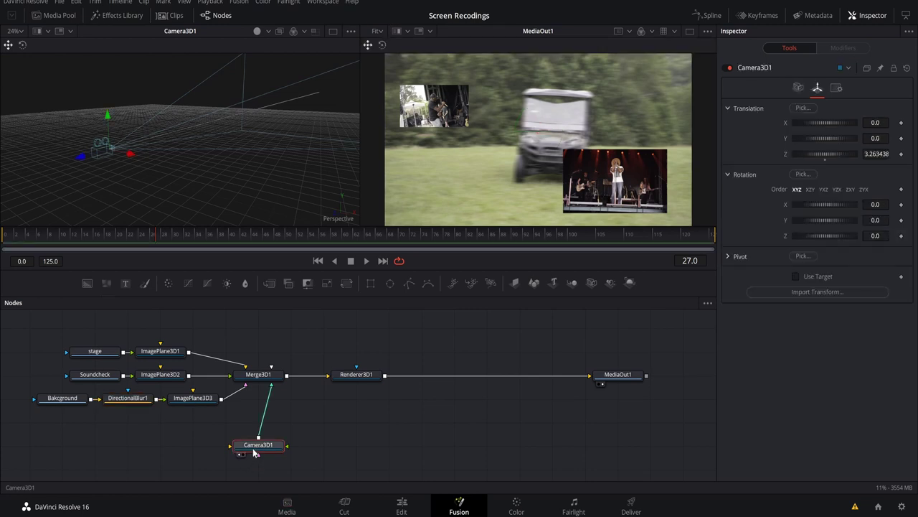
drag(11, 235, 2, 241)
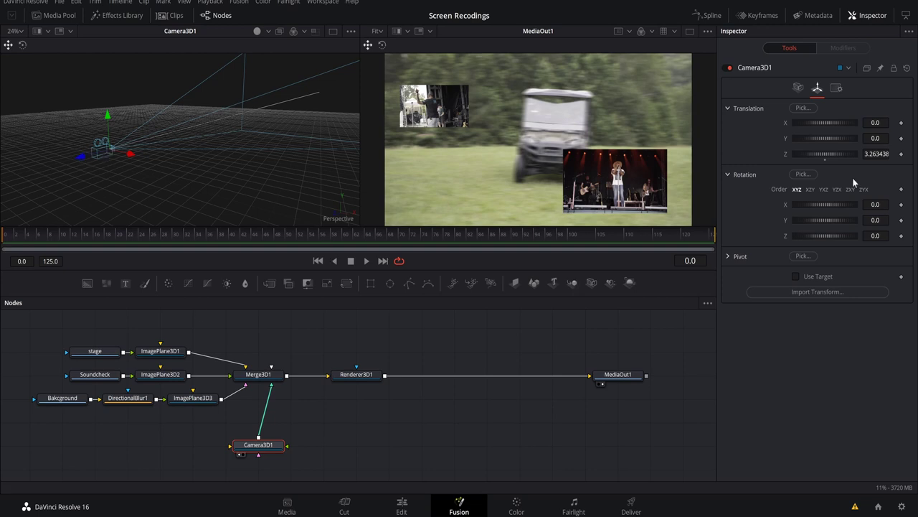
click(901, 123)
click(901, 138)
click(901, 153)
click(901, 204)
click(901, 235)
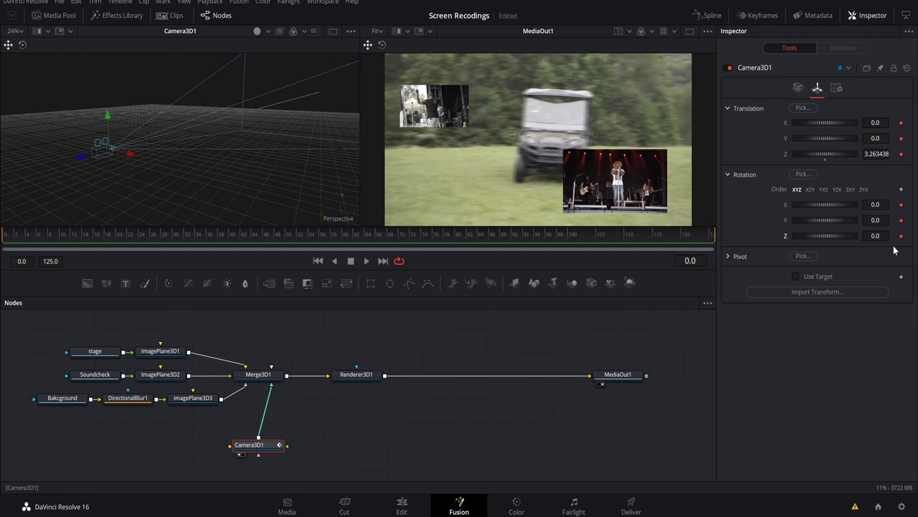
At frame 28, move Camera3D1 to about X -0.668, Y 0.162 and Z 0.71, closing in on the soundcheck clip
click(114, 237)
click(161, 236)
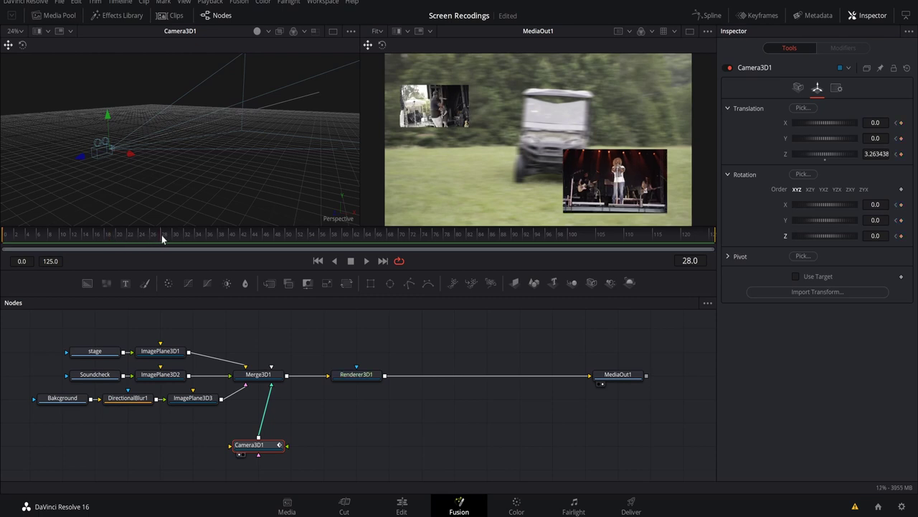
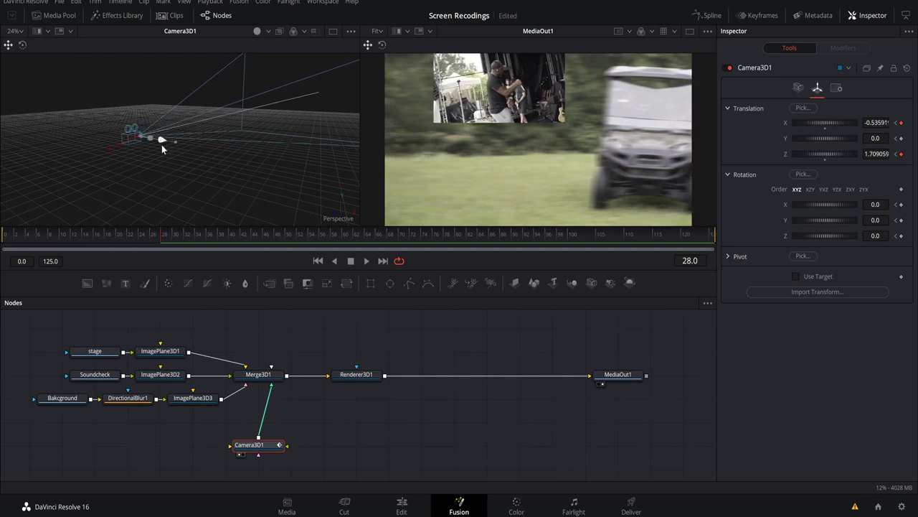
drag(135, 104, 135, 98)
scroll(123, 129, up, 3)
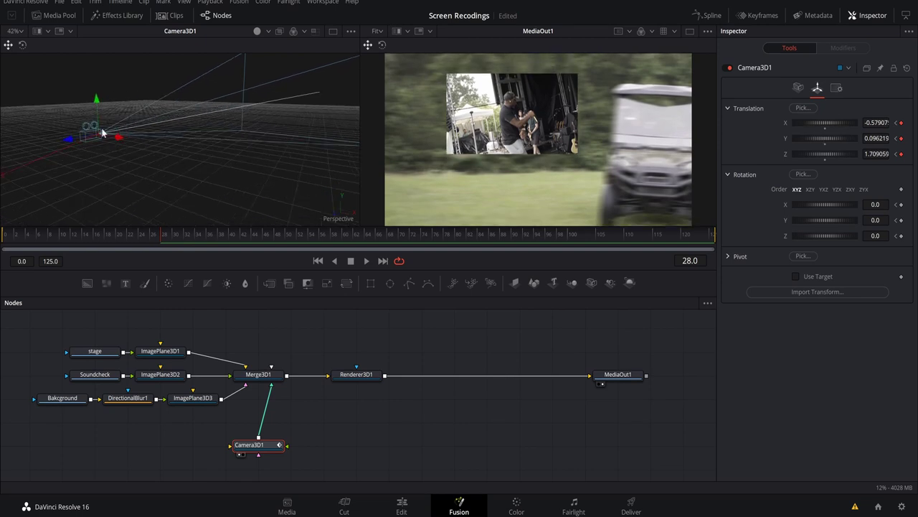
drag(72, 141, 104, 135)
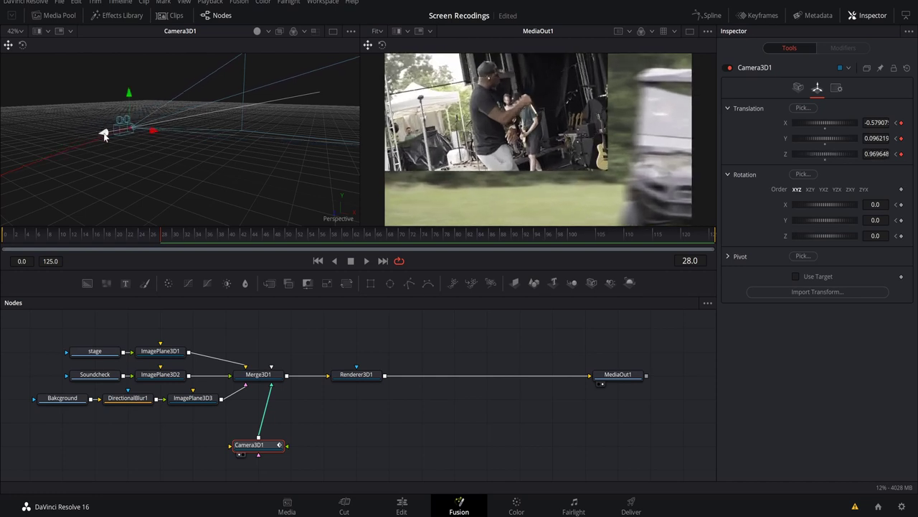
drag(818, 135, 813, 136)
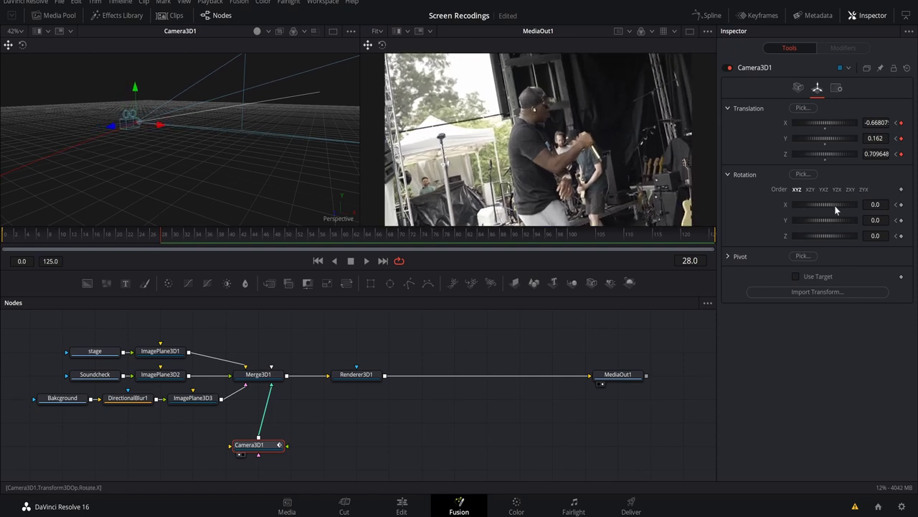
Fine-tune Camera3D1's translation at frame 28 to Y 0.156 and Z about 0.69 so the soundcheck clip fills the whole frame
click(383, 32)
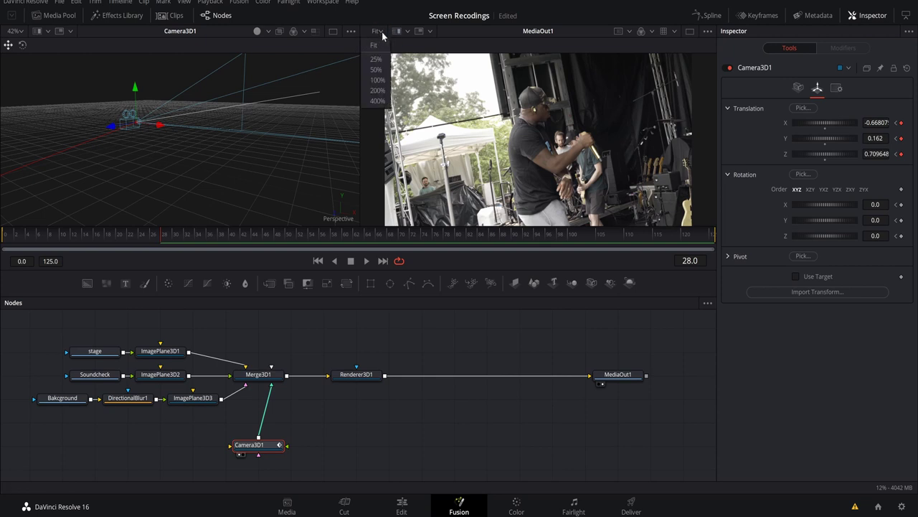
click(378, 73)
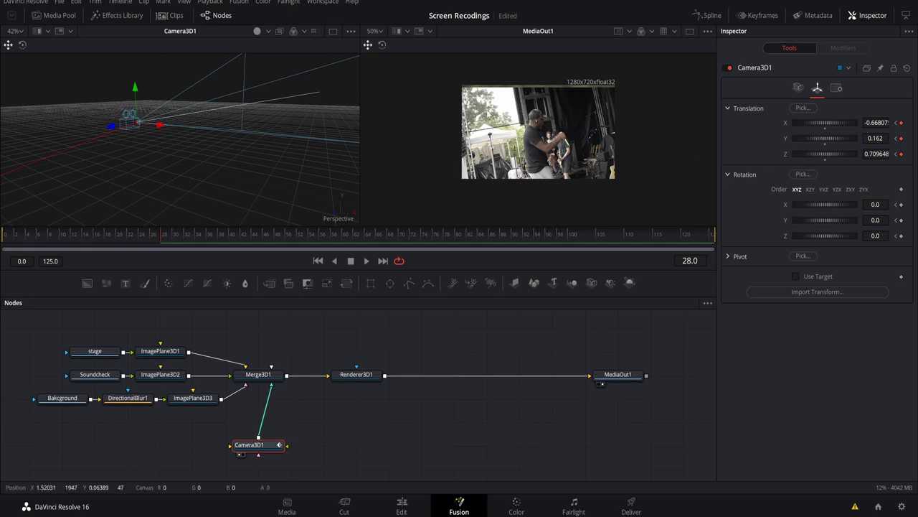
scroll(511, 125, up, 2)
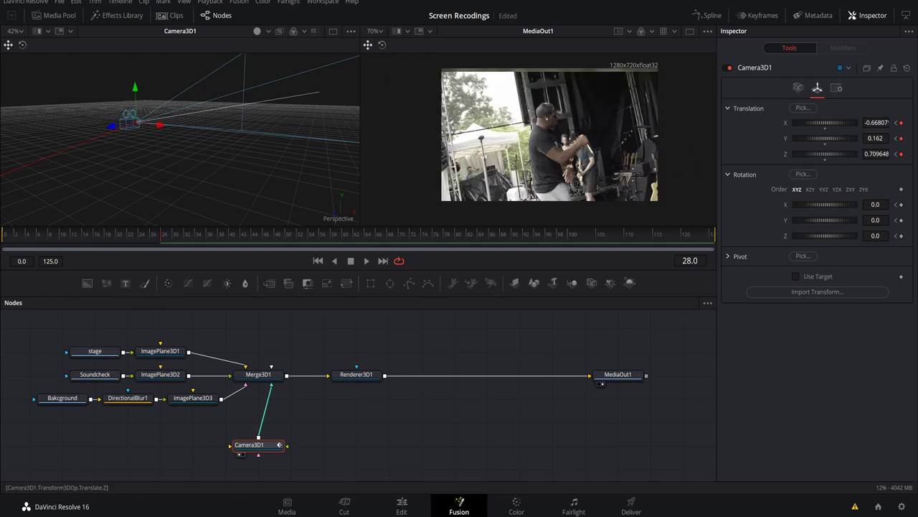
drag(875, 138, 801, 181)
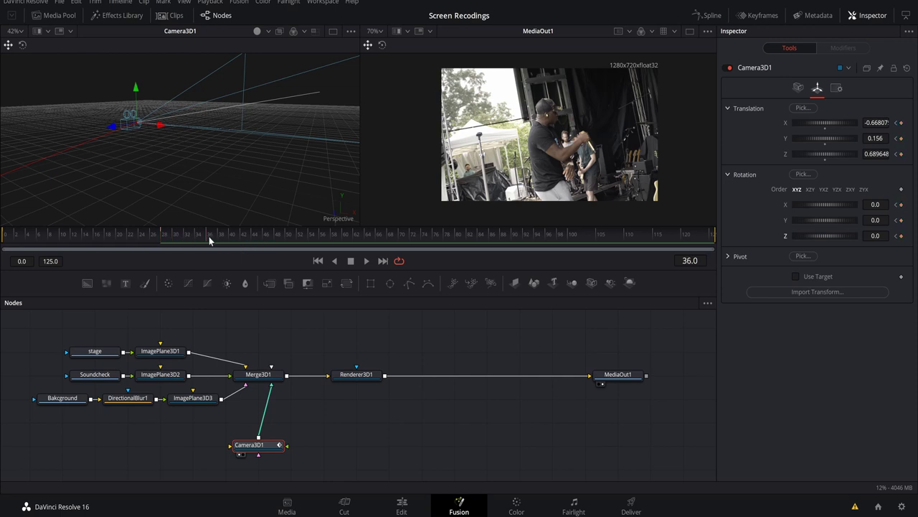
At frame 36, set Camera3D1's Z translation to about 0.61 and keyframe all its other translation and rotation channels
click(209, 236)
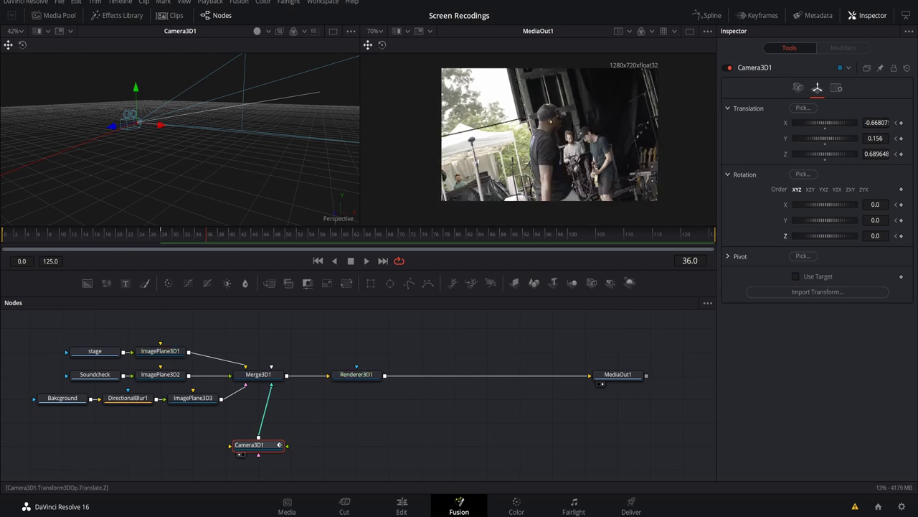
drag(825, 154, 819, 153)
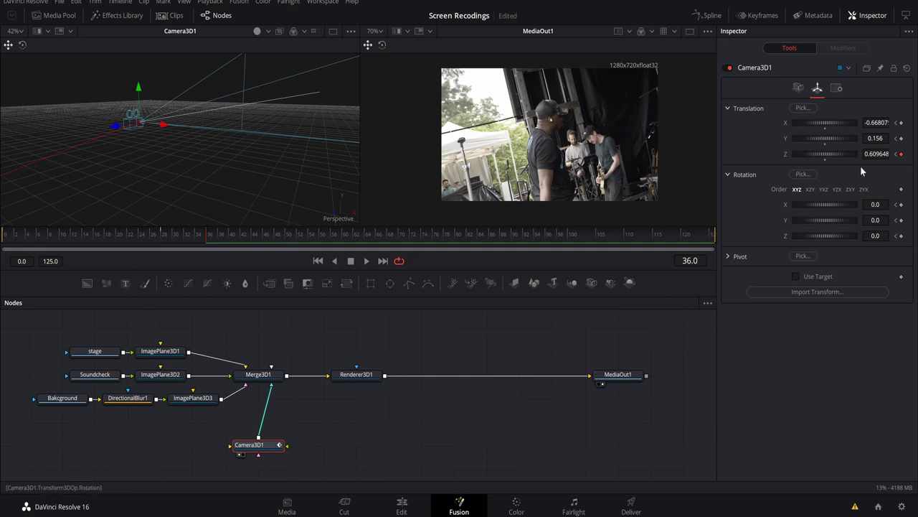
click(901, 122)
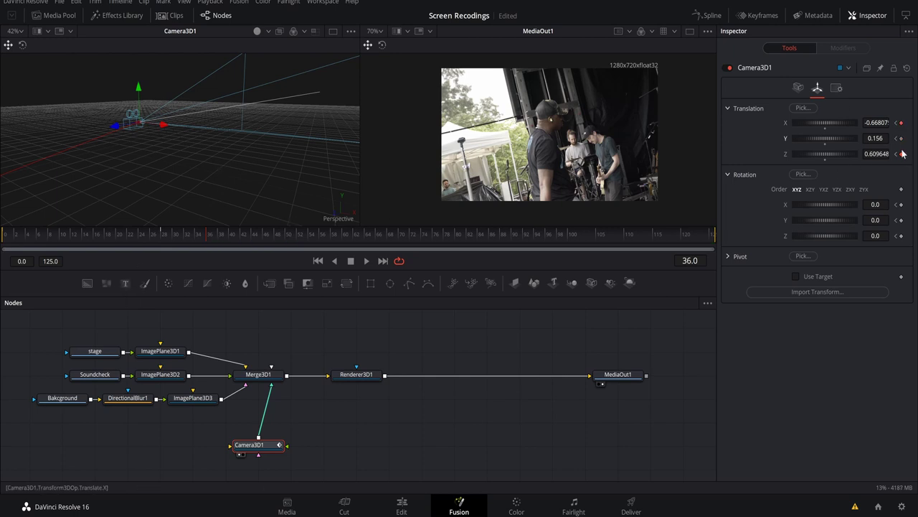
click(901, 204)
click(902, 220)
click(901, 236)
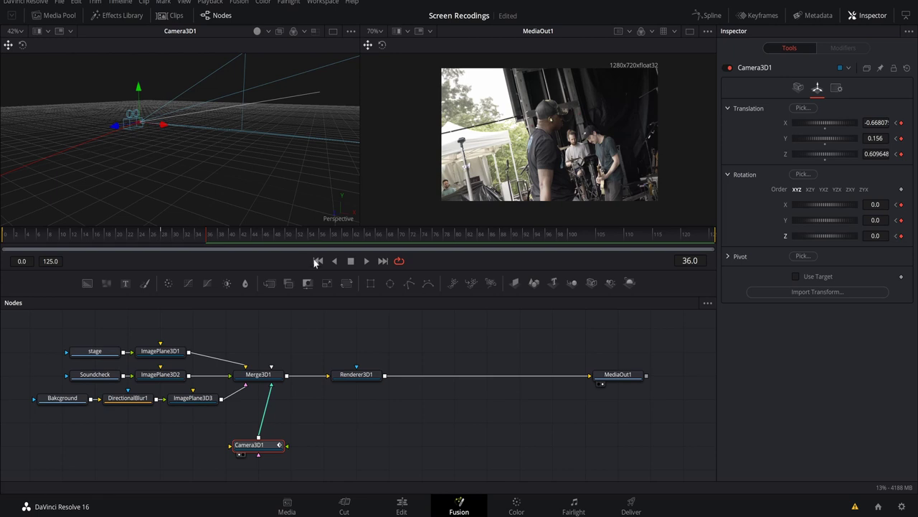
At frame 50, tilt Camera3D1 downward by setting its X rotation to -15.5
click(276, 231)
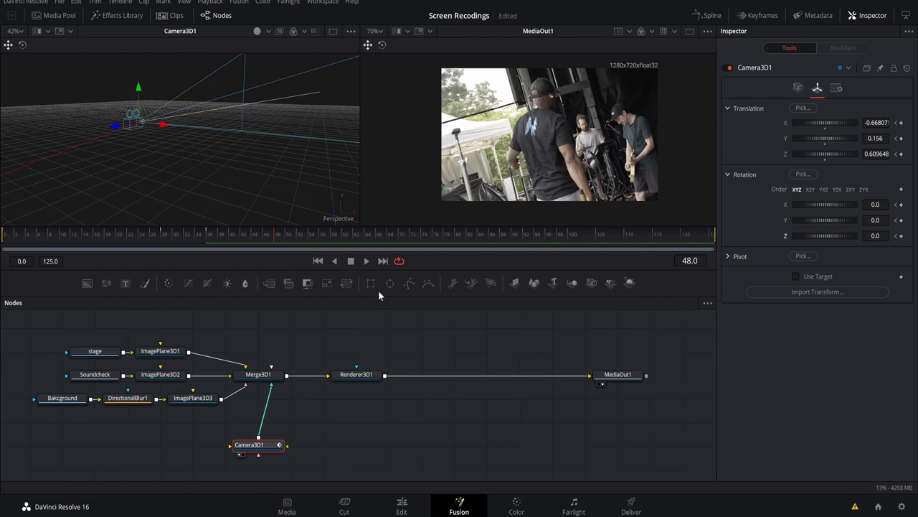
click(284, 237)
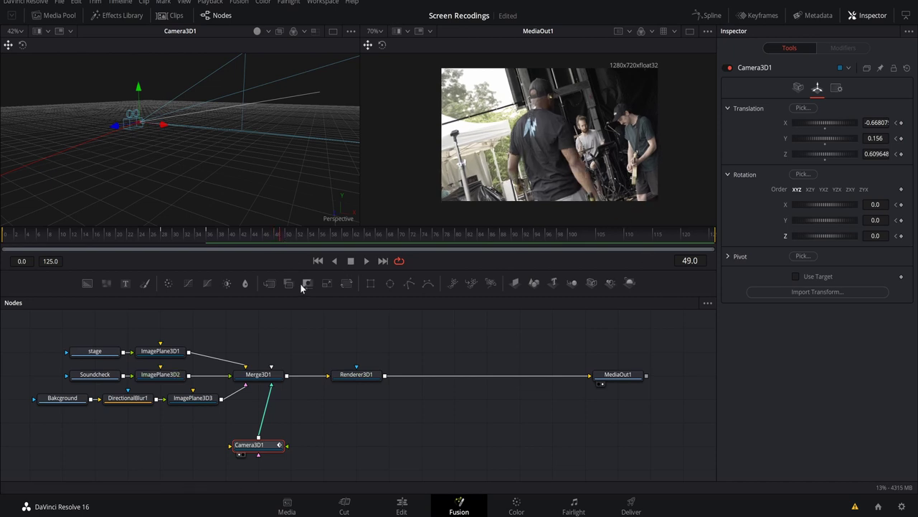
click(287, 238)
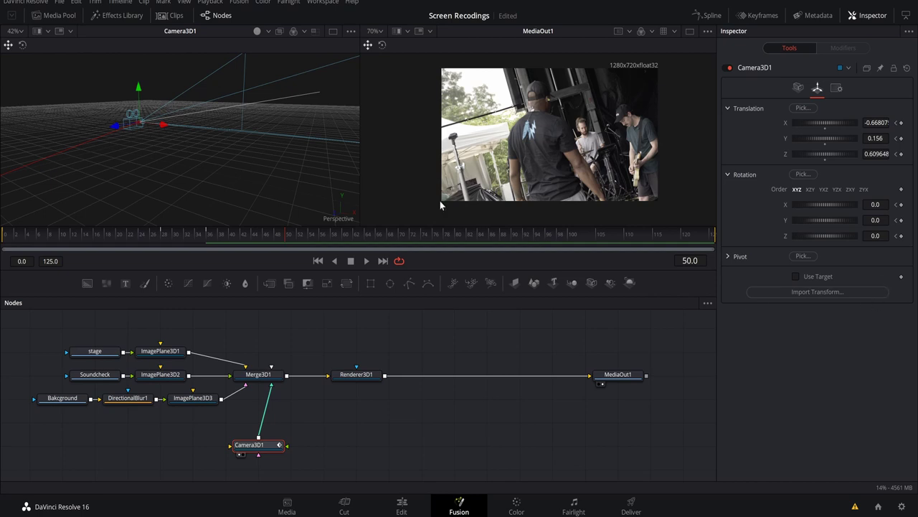
key(ctrl+s)
click(876, 204)
text(0.5)
key(Return)
key(Down)
key(Down)
key(Down)
key(Down)
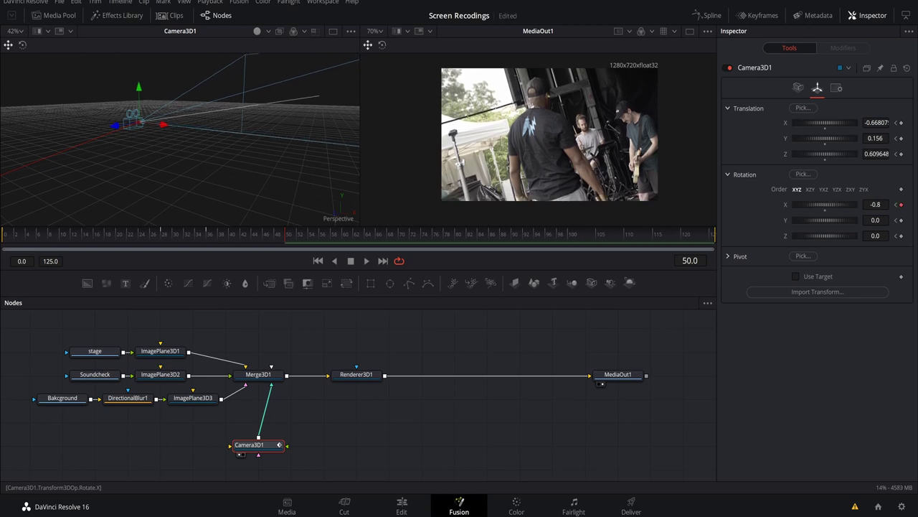
key(Down)
key(Down)
key(Down)
key(Down)
key(Down)
key(Down)
key(Down)
key(Down)
key(Down)
key(Down)
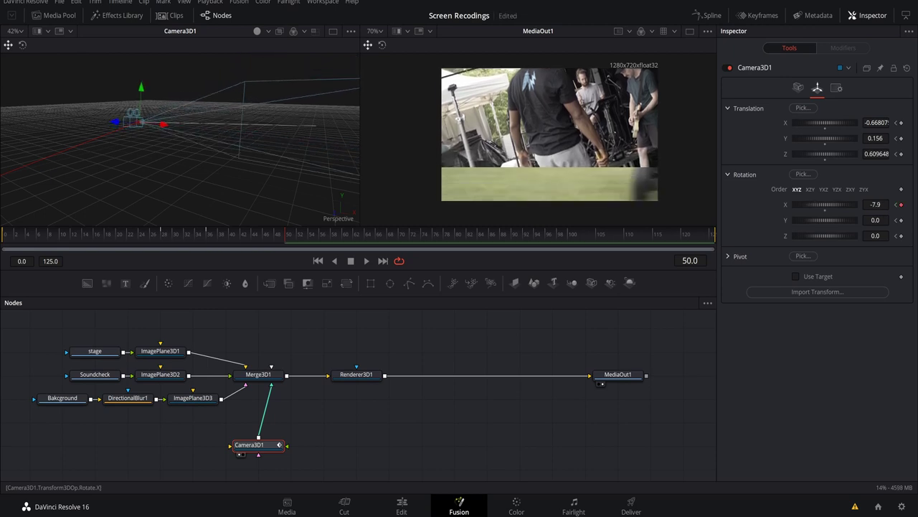
key(Down)
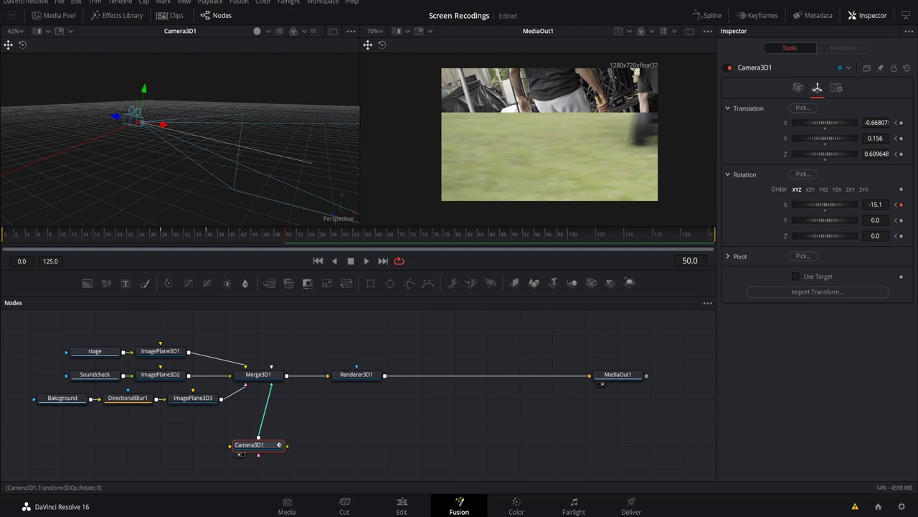
drag(875, 204, 875, 215)
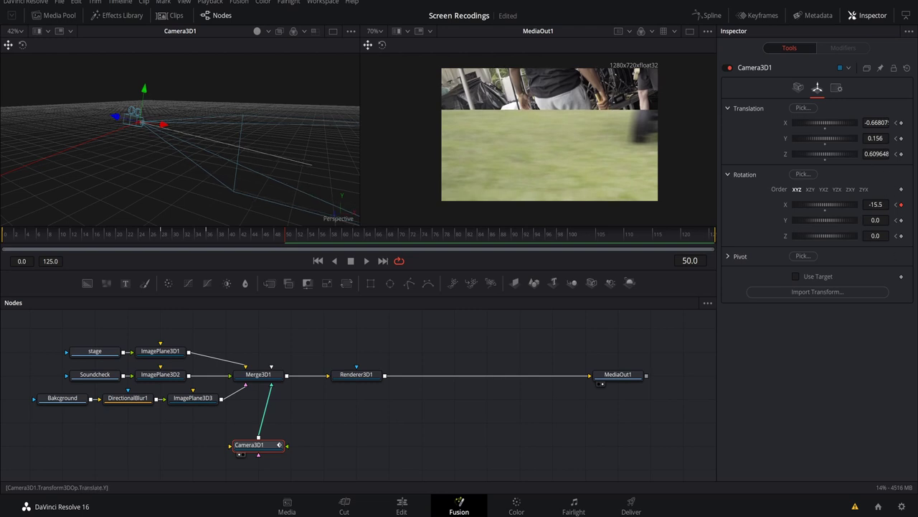
Set Camera3D1's Y translation to -0.015 at frame 50 and keyframe X and Z translation and Y and Z rotation there
drag(876, 137, 852, 138)
click(901, 123)
click(901, 154)
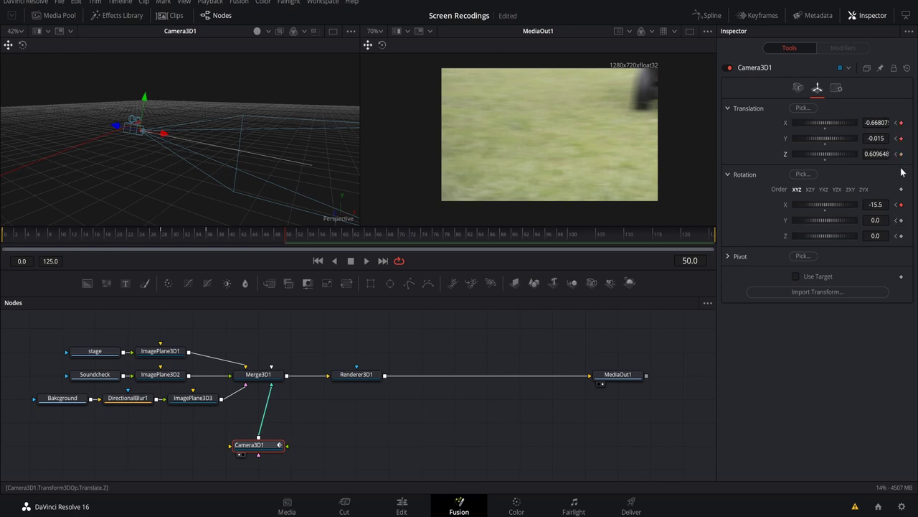
click(901, 220)
click(901, 236)
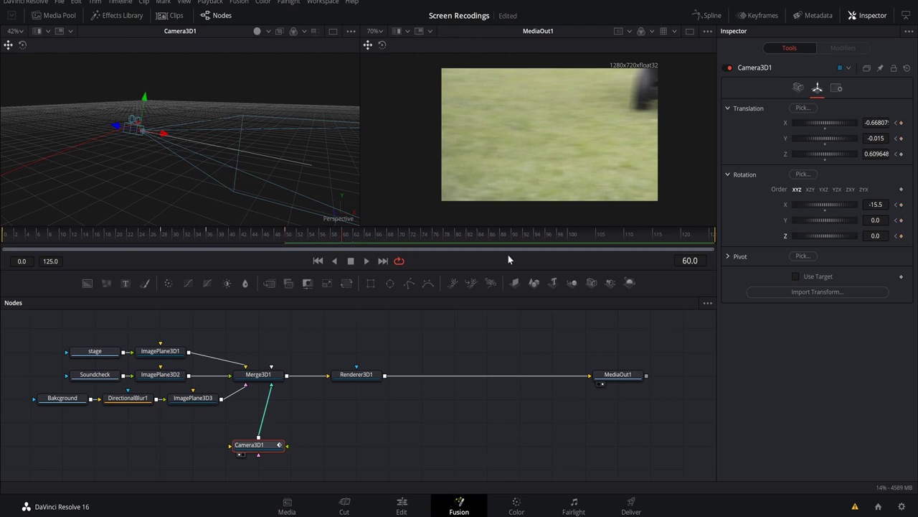
Keyframe Camera3D1 at frame 60 with X rotation 0 and Y about -0.454, and at frame 72 with X about 0.497 and Z about 1.357
double_click(822, 209)
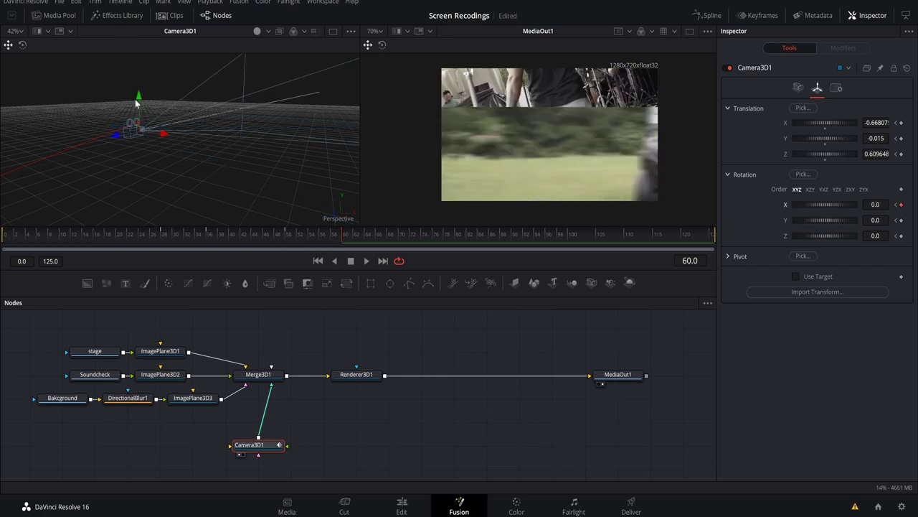
drag(139, 97, 145, 117)
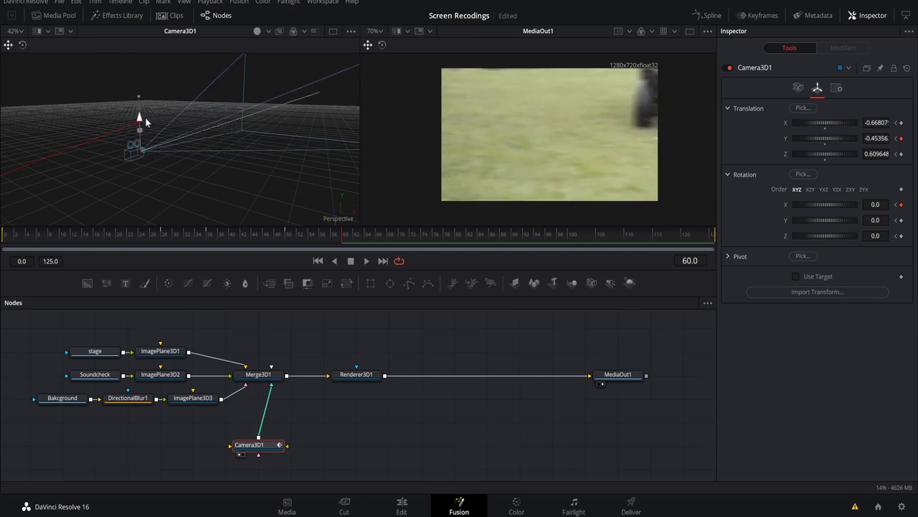
click(411, 233)
drag(119, 161, 85, 182)
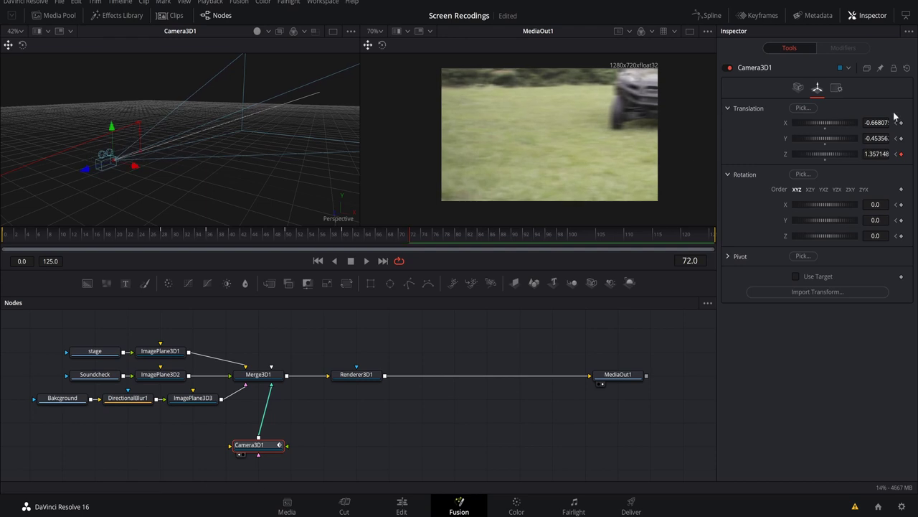
drag(135, 167, 181, 181)
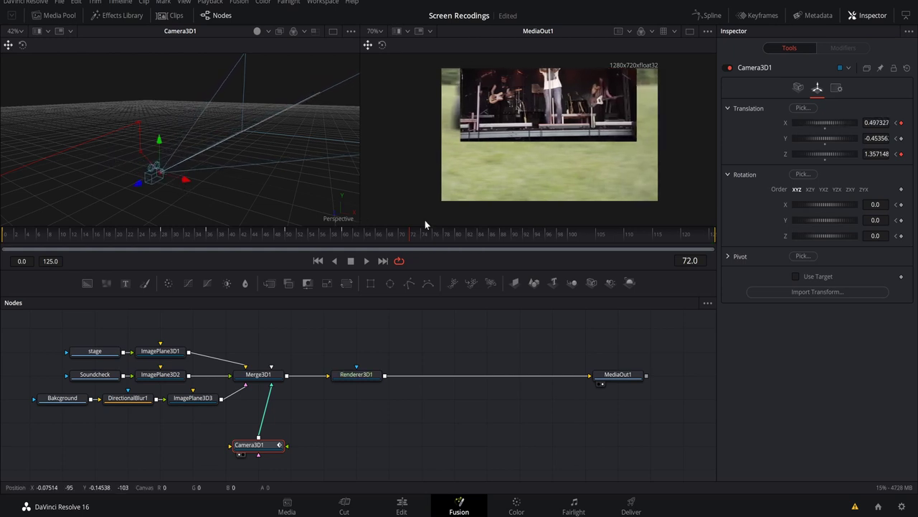
At frame 82, set Camera3D1's X rotation to 6.5 and move it to about Y -0.391 and Z 1.106, framing the stage clip
click(469, 237)
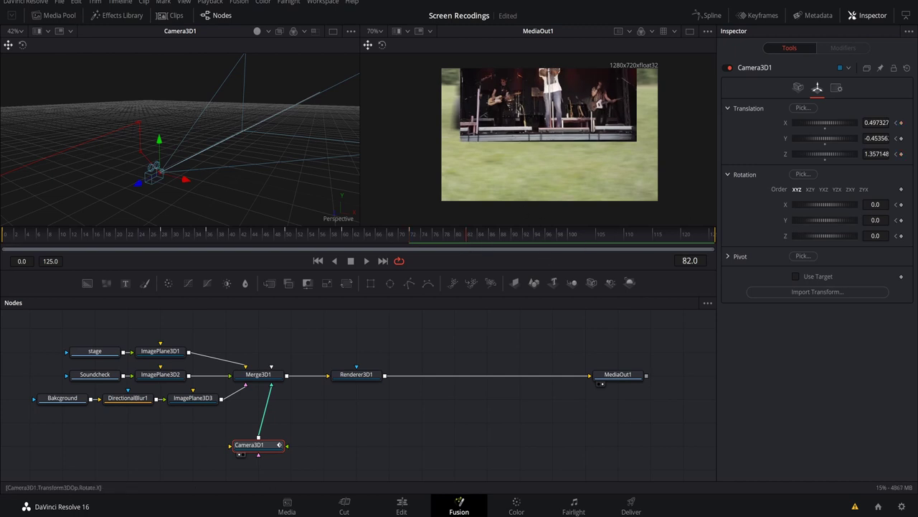
drag(826, 204, 862, 205)
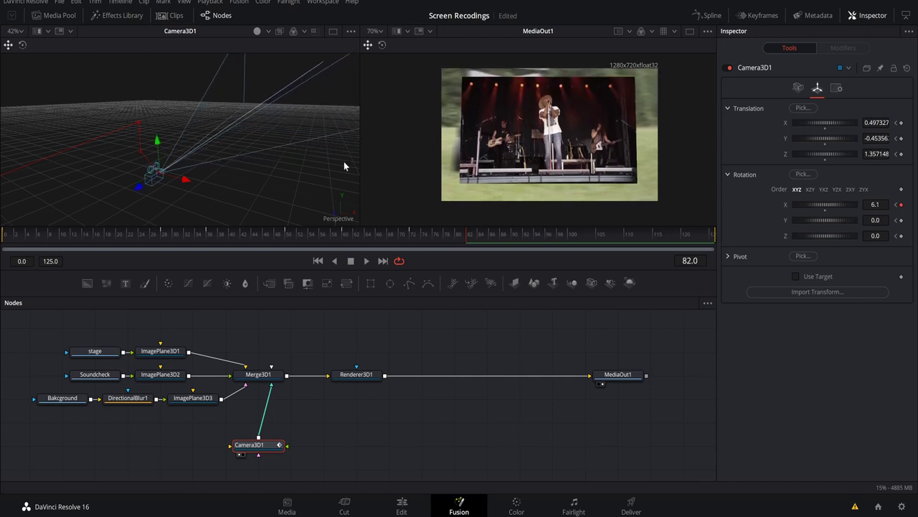
drag(139, 187, 145, 185)
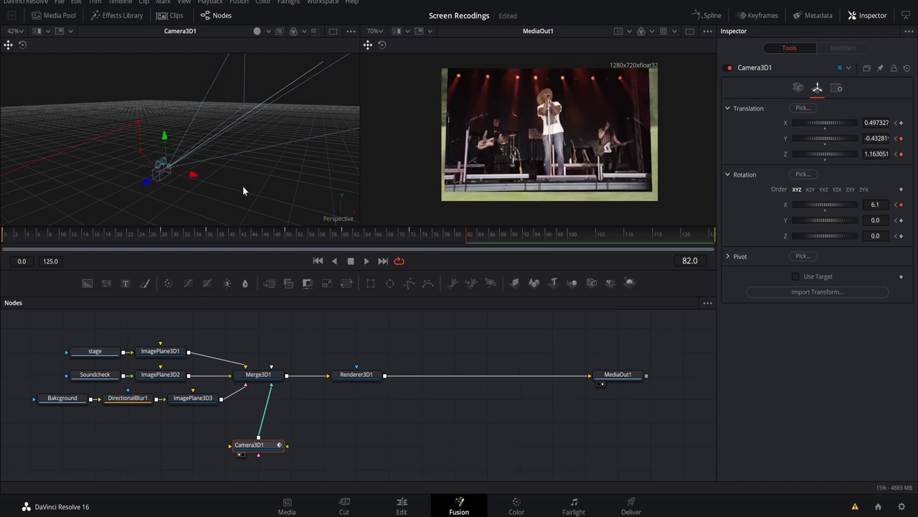
mouse_move(162, 165)
mouse_down()
mouse_move(154, 178)
mouse_move(164, 148)
mouse_up()
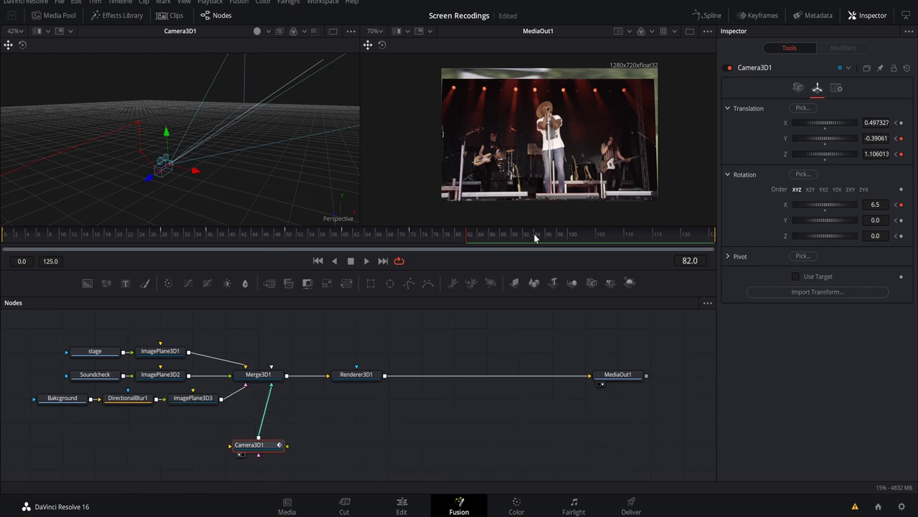
At frame 100, reset Camera3D1's X rotation to 0 and move it to about X 0.488, Y -0.295 and Z 1.056
click(570, 236)
double_click(821, 206)
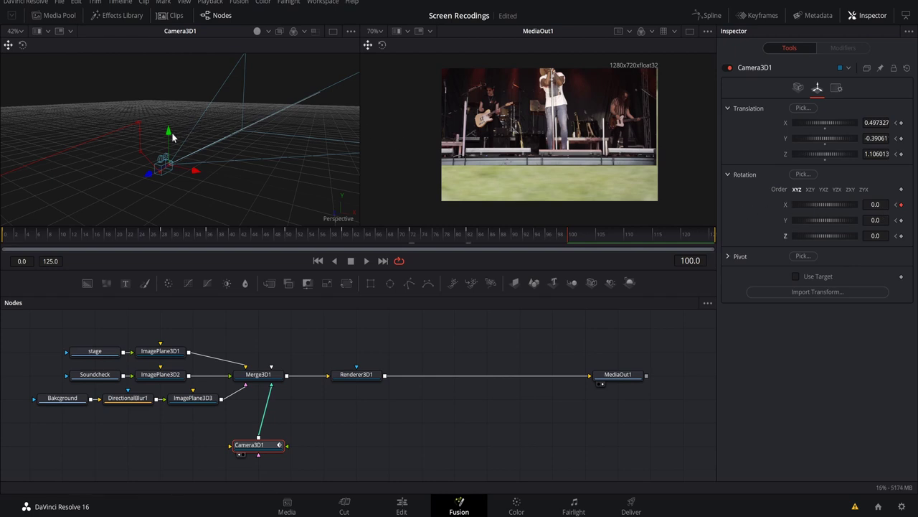
drag(169, 133, 172, 125)
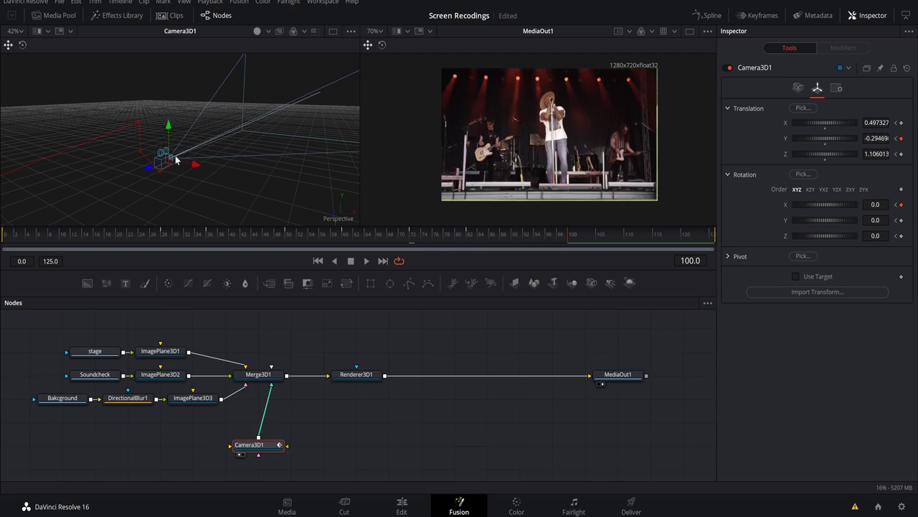
drag(192, 165, 190, 164)
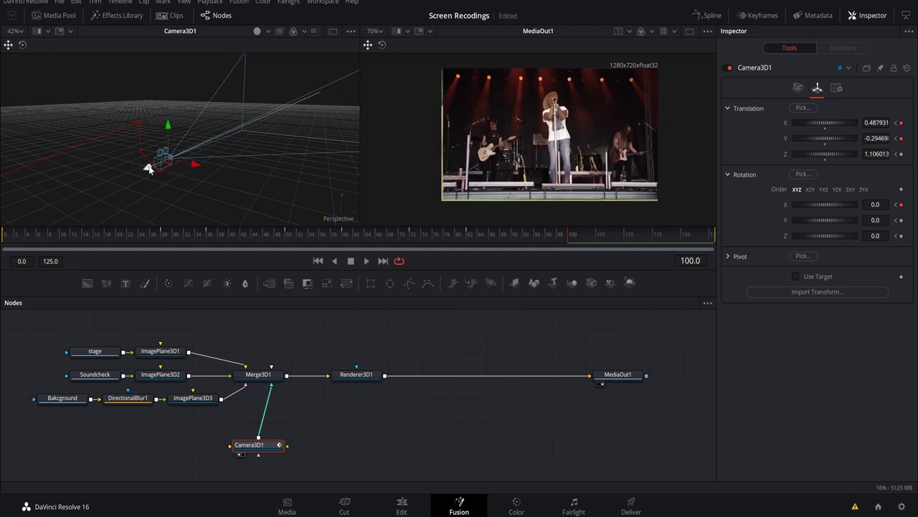
drag(825, 154, 822, 153)
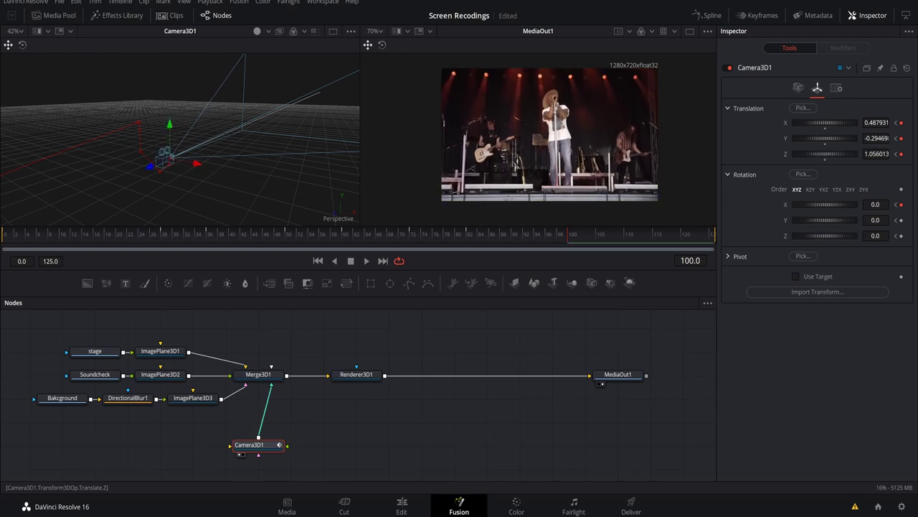
At frame 120, move Camera3D1 to about Z 0.926, keyframe all its translation and rotation values, and save the project
click(682, 234)
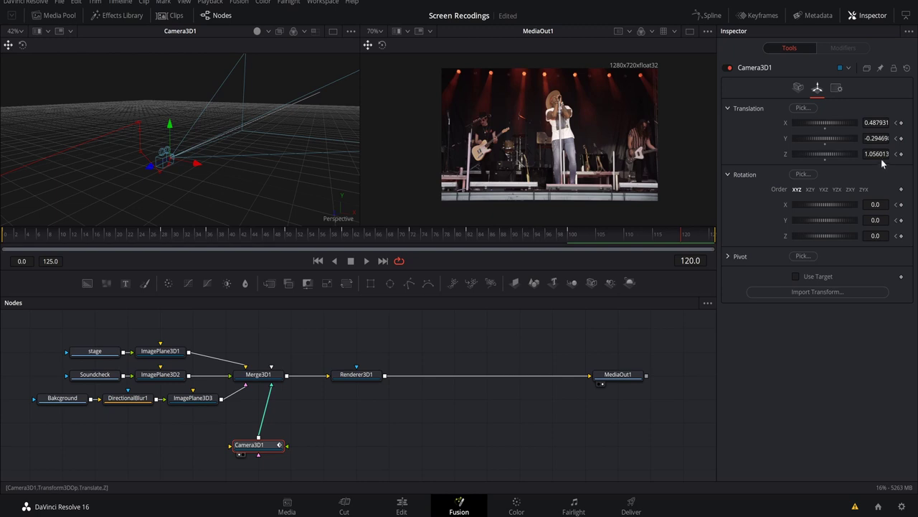
drag(822, 154, 817, 154)
click(901, 236)
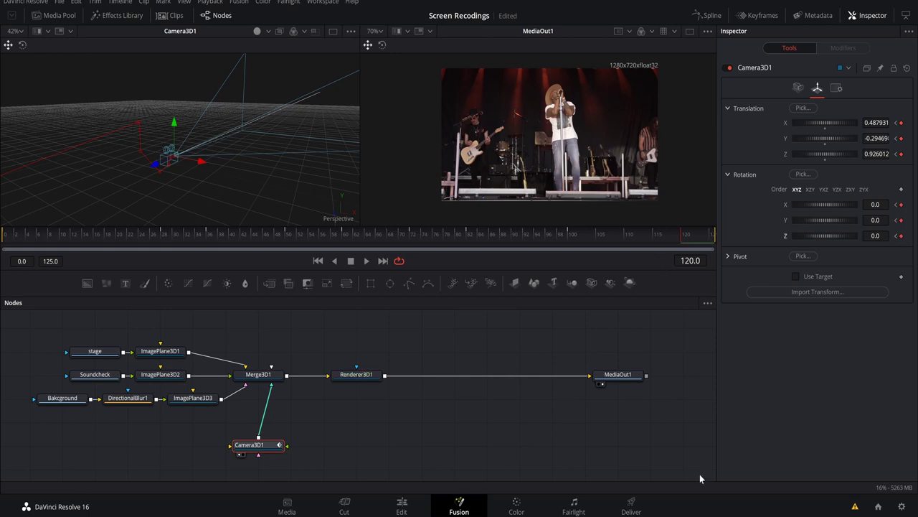
key(ctrl+s)
Switch to the Edit page and play the Fusion clip to review the camera move
click(399, 507)
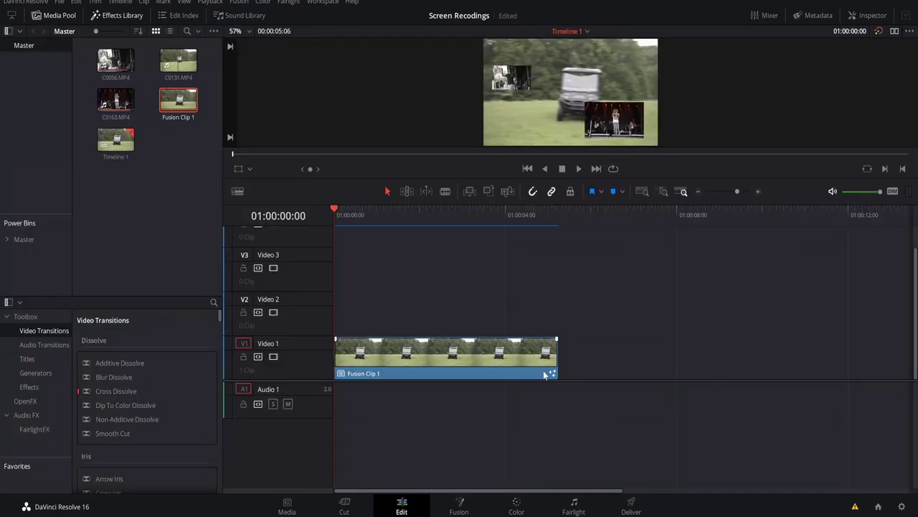
key(space)
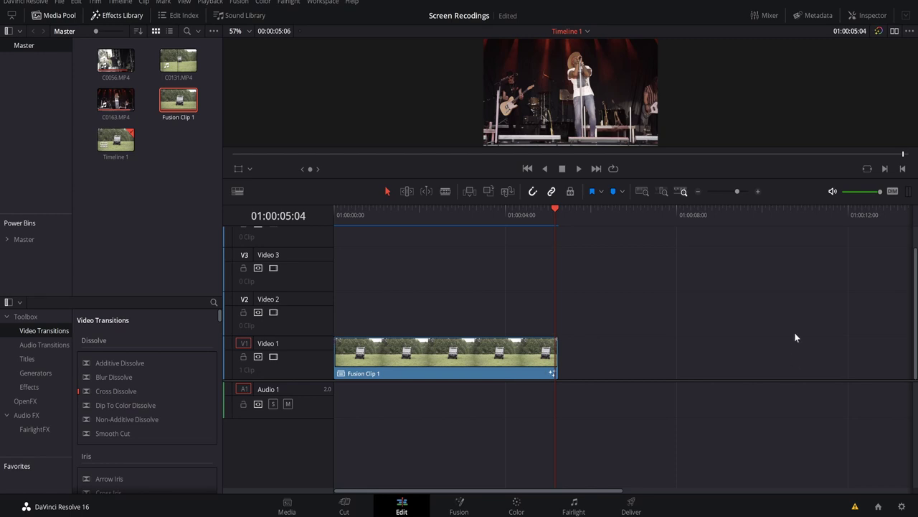
click(396, 217)
Back in Fusion, save the project and display all of Camera3D1's offset and rotation curves in an enlarged Spline editor
click(459, 503)
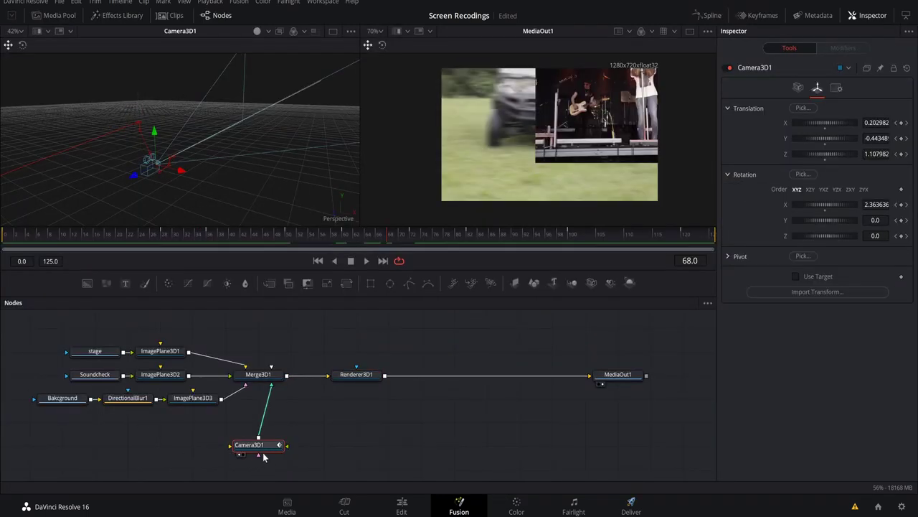
key(ctrl+s)
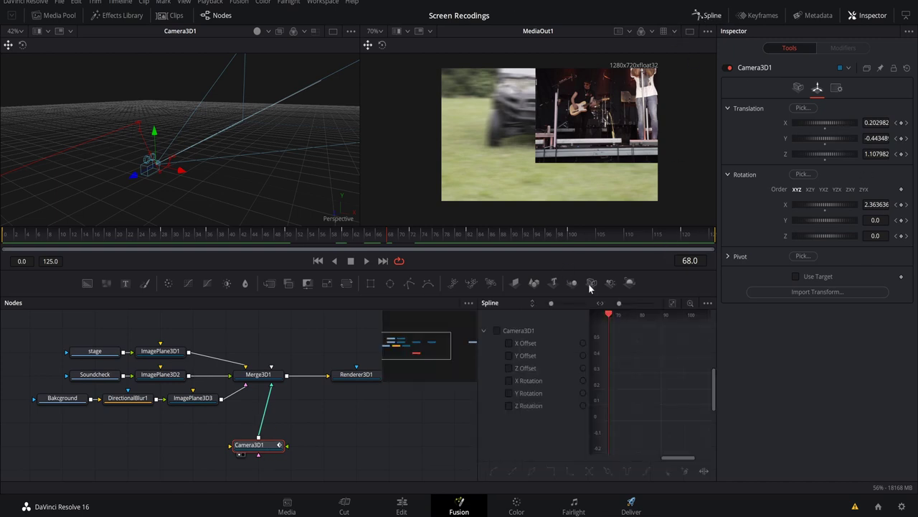
drag(627, 287, 628, 235)
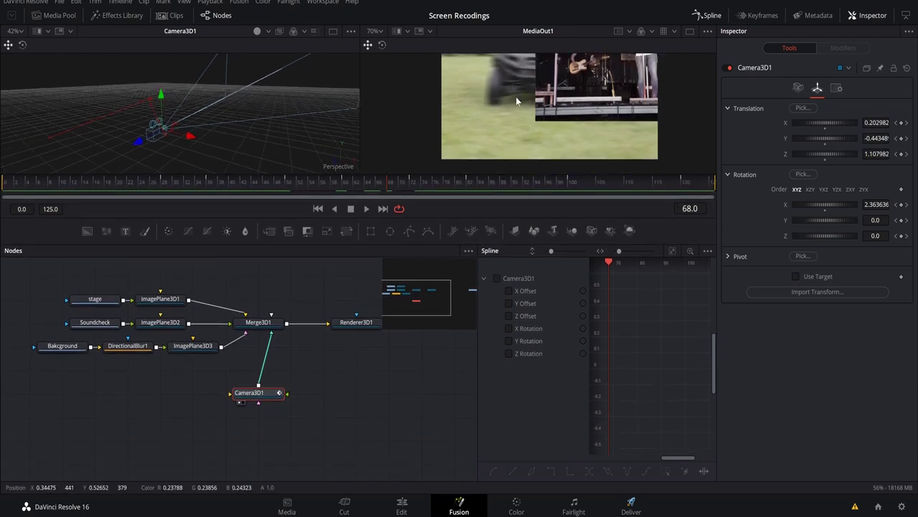
scroll(522, 92, down, 3)
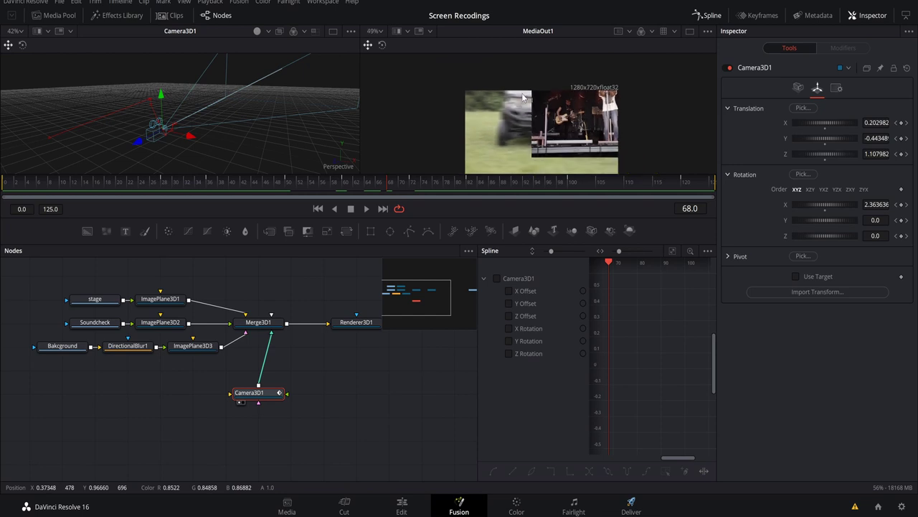
scroll(230, 118, down, 2)
drag(477, 373, 237, 391)
click(254, 277)
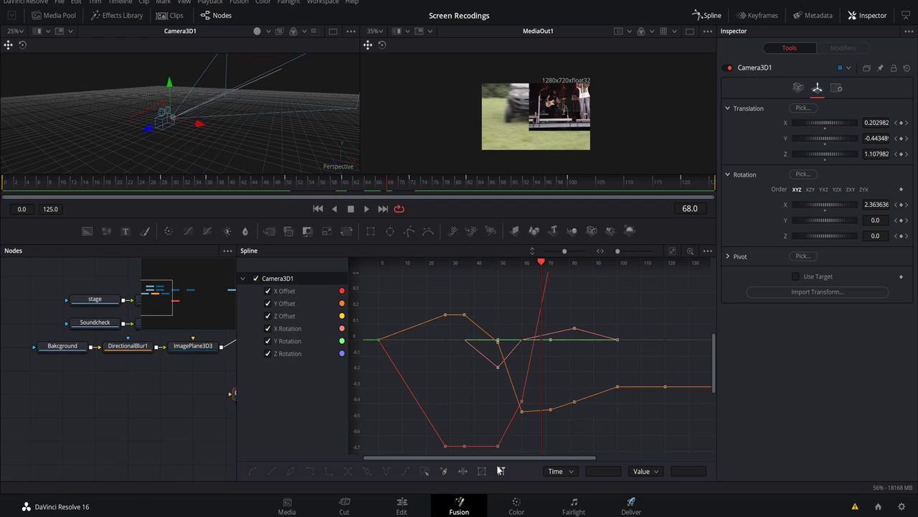
Select all of Camera3D1's keyframes in the Spline editor and smooth their curves
drag(501, 458, 479, 457)
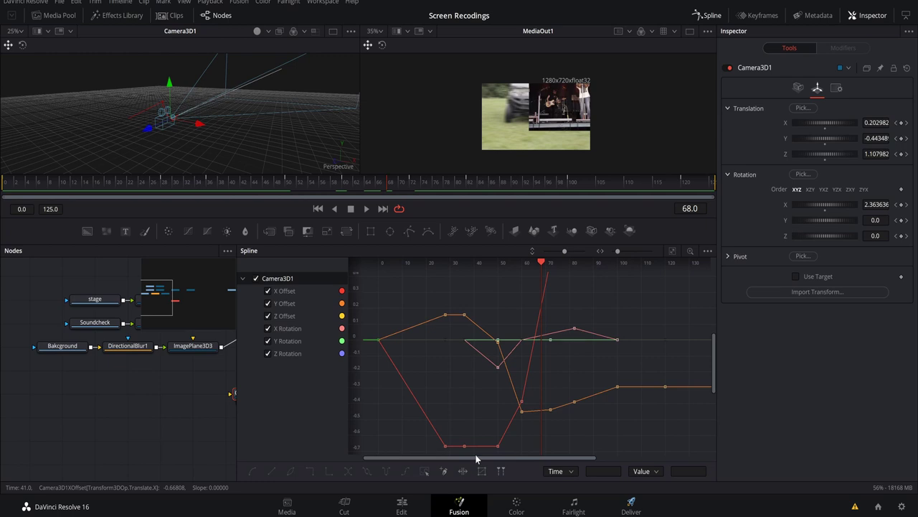
drag(370, 282, 706, 445)
key(s)
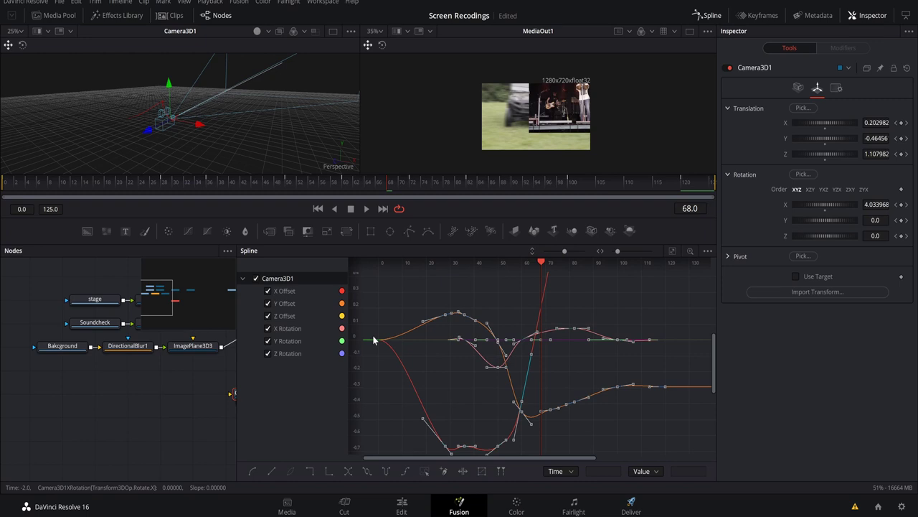
drag(238, 366, 495, 369)
Play and scrub the Fusion clip on the Edit page to examine the smoothed camera motion
click(403, 507)
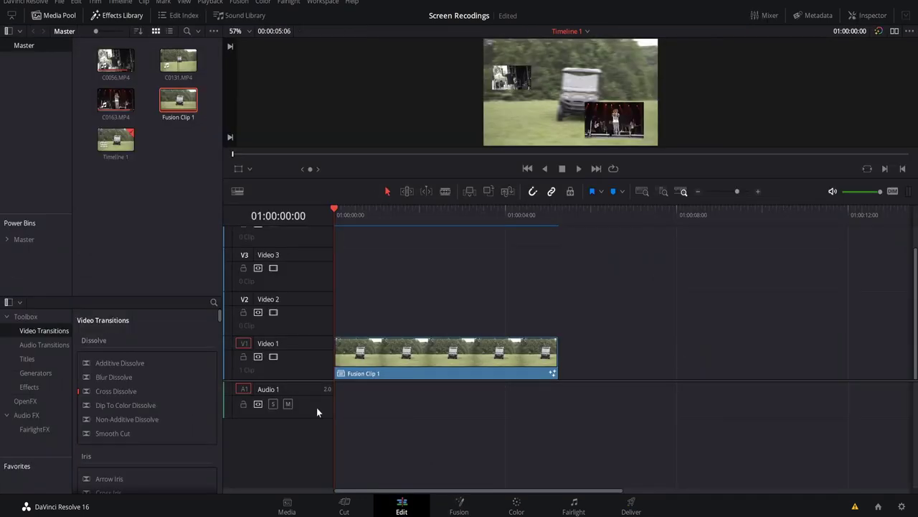
key(space)
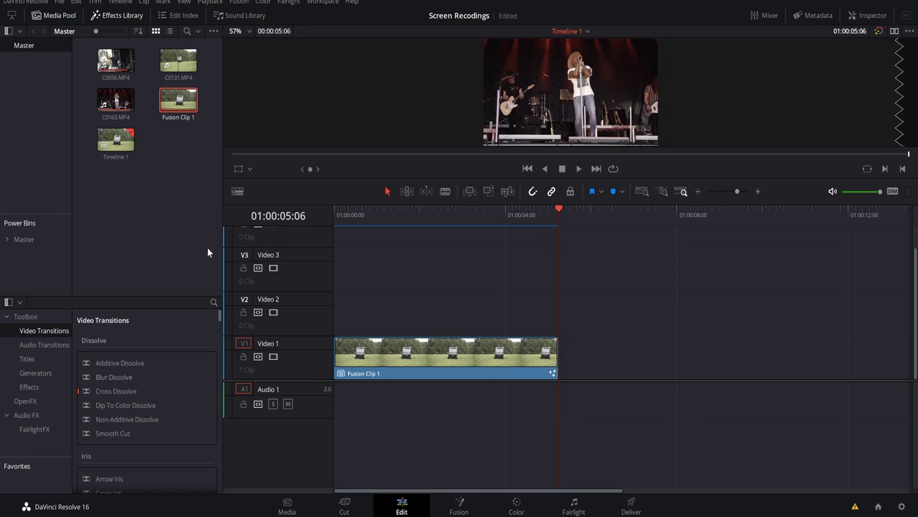
drag(337, 214, 385, 215)
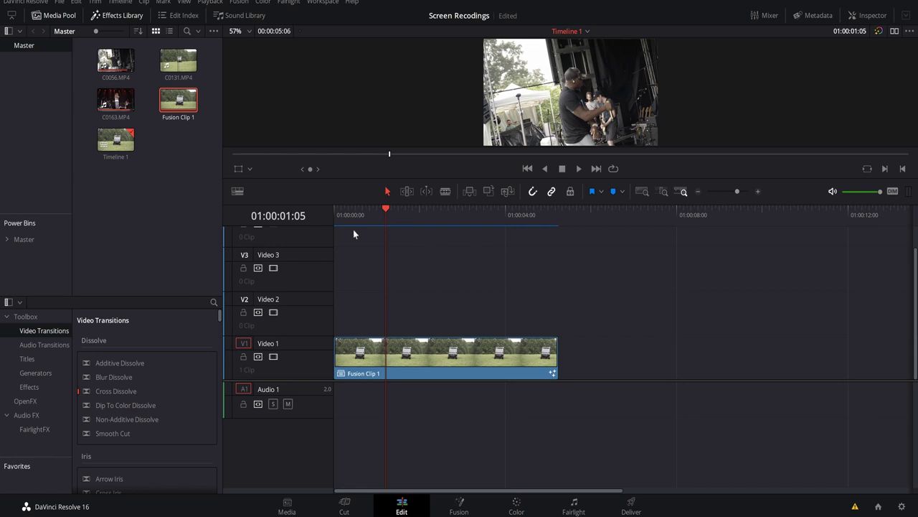
click(334, 214)
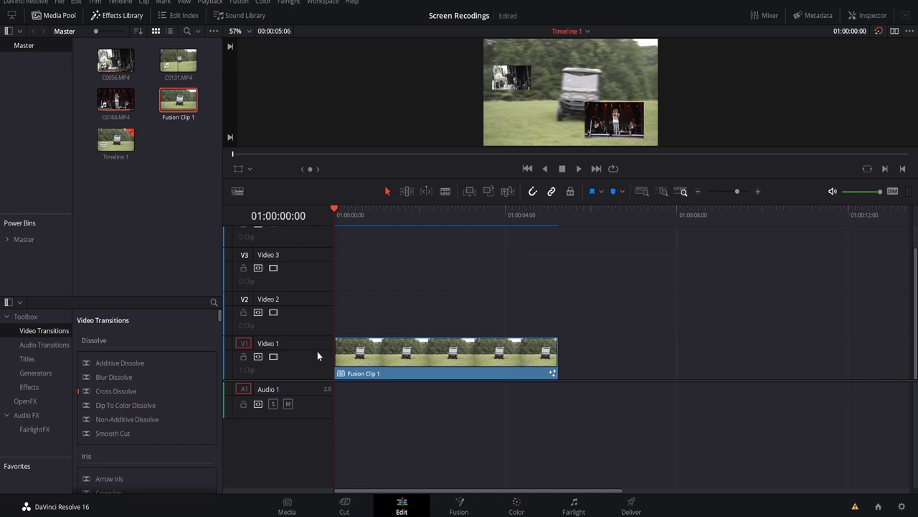
key(space)
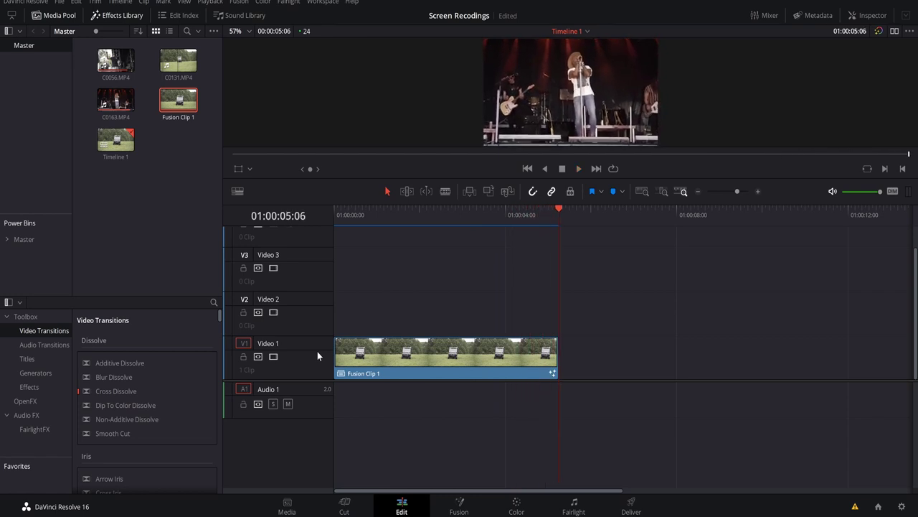
click(414, 218)
In Fusion, spread out the node graph to leave room between the three source clips and their image planes, aligning the image planes in one column
click(459, 504)
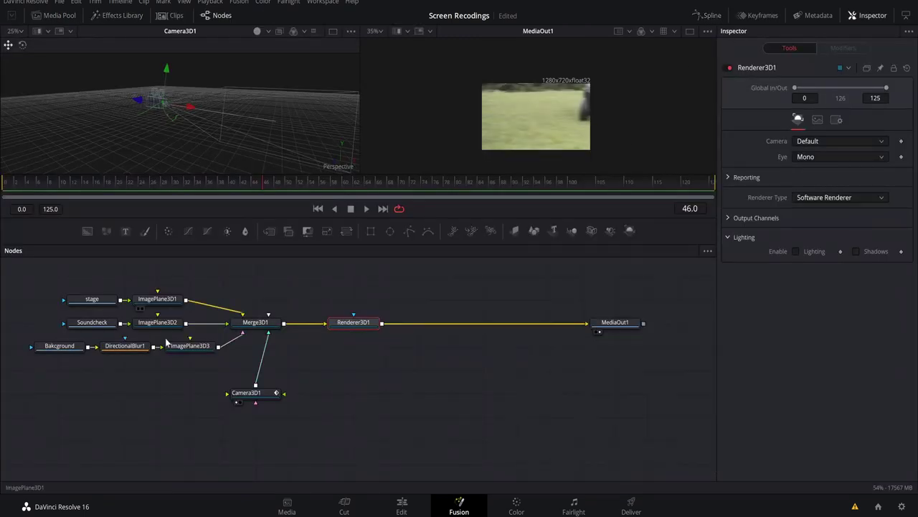
drag(342, 325, 472, 325)
drag(259, 323, 324, 323)
drag(383, 325, 388, 325)
drag(267, 400, 391, 409)
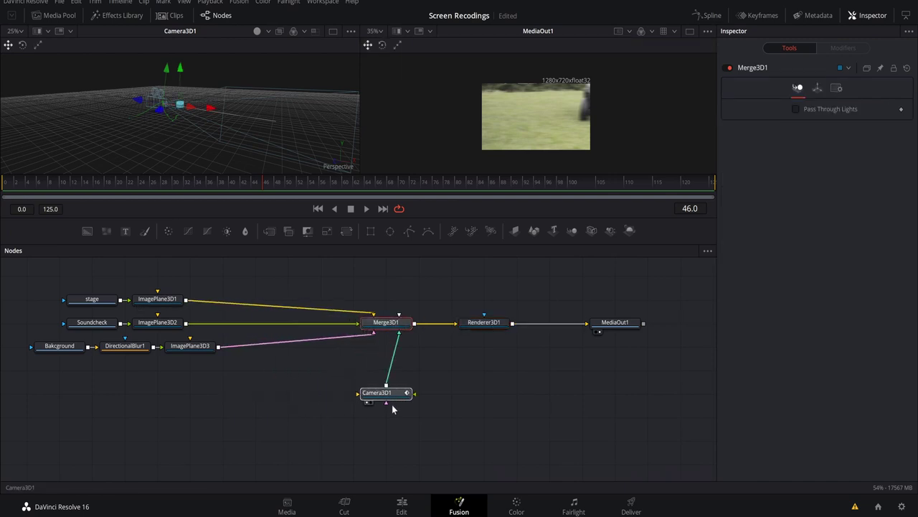
drag(153, 299, 251, 301)
drag(171, 325, 255, 324)
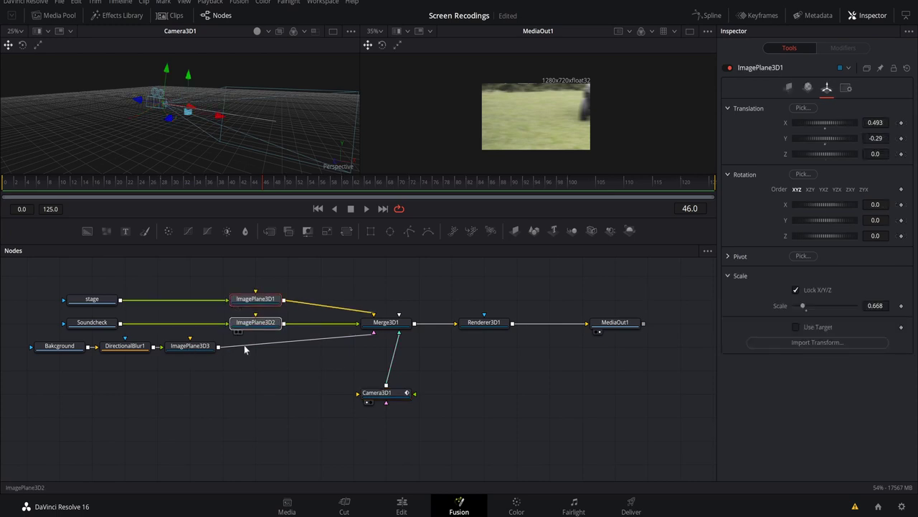
drag(191, 346, 256, 348)
drag(59, 350, 22, 350)
drag(142, 351, 111, 352)
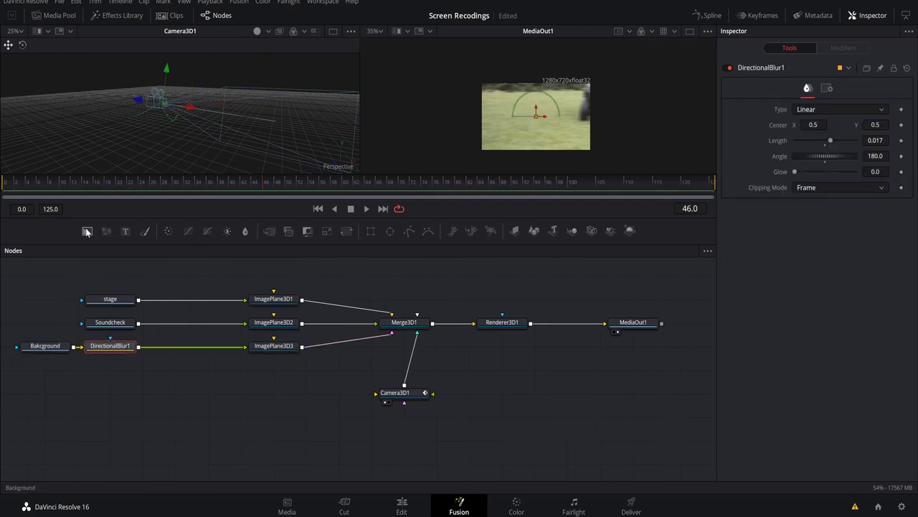
Insert a Directional Blur between the Soundcheck clip and its image plane, with an angle of 90
scroll(175, 144, up, 2)
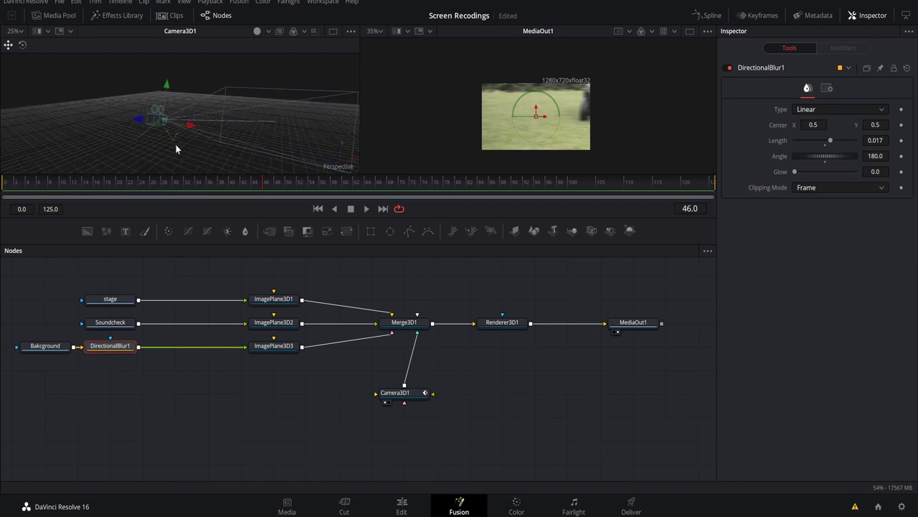
click(2, 185)
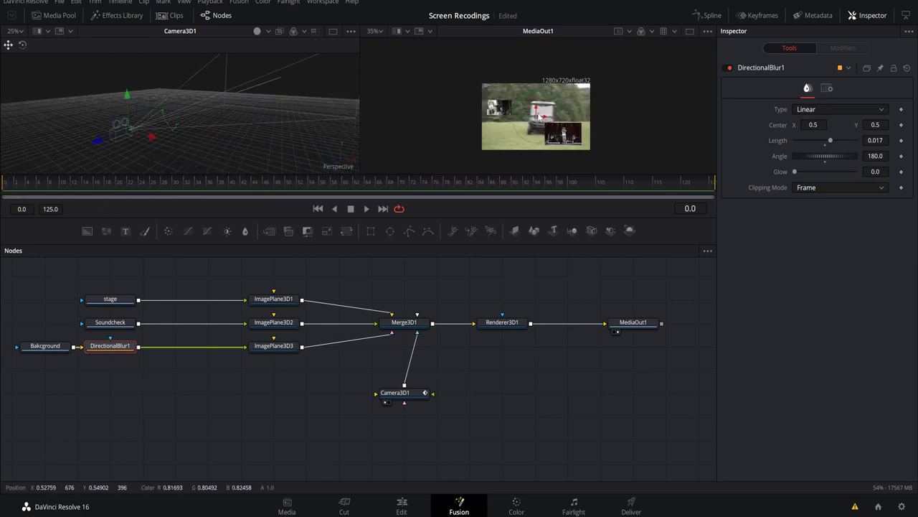
scroll(537, 117, up, 3)
scroll(545, 115, down, 2)
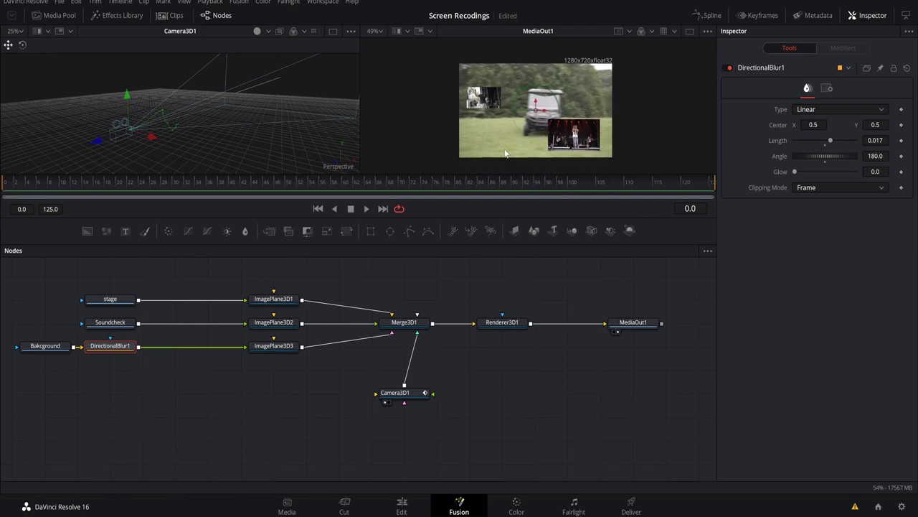
scroll(505, 119, up, 2)
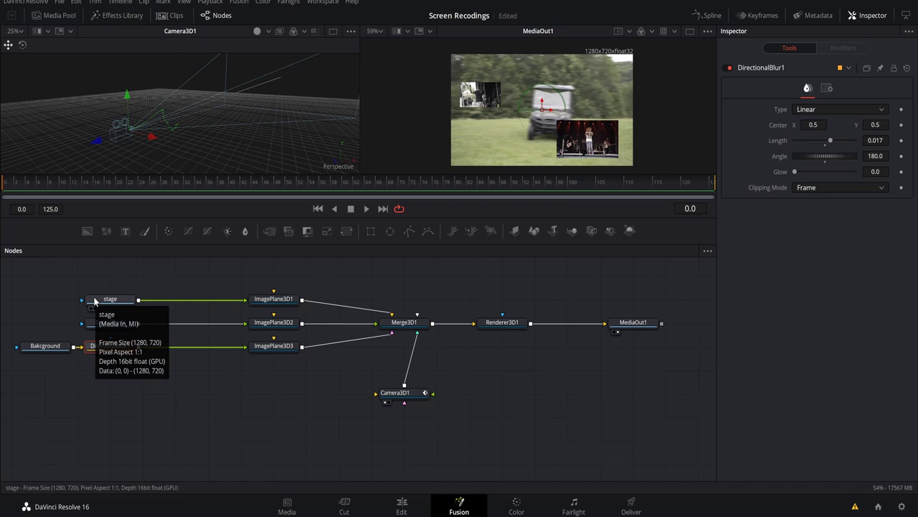
drag(68, 181, 208, 187)
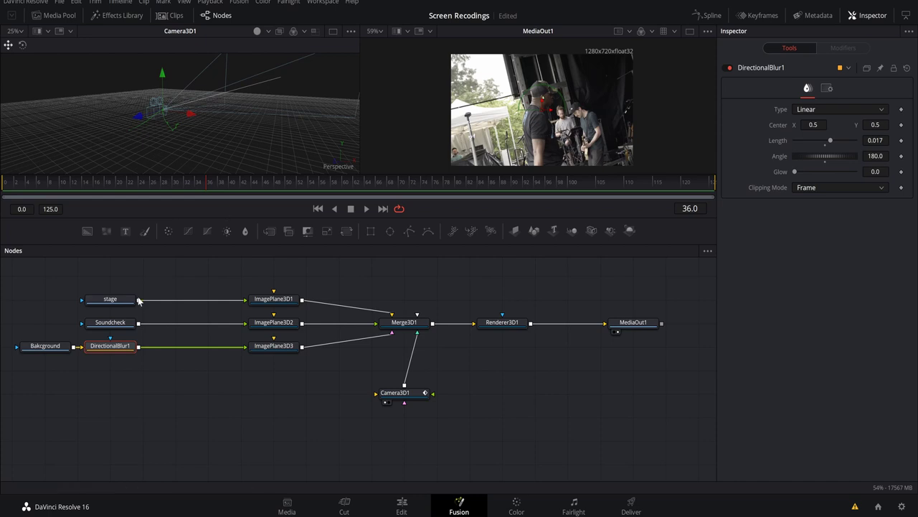
click(130, 324)
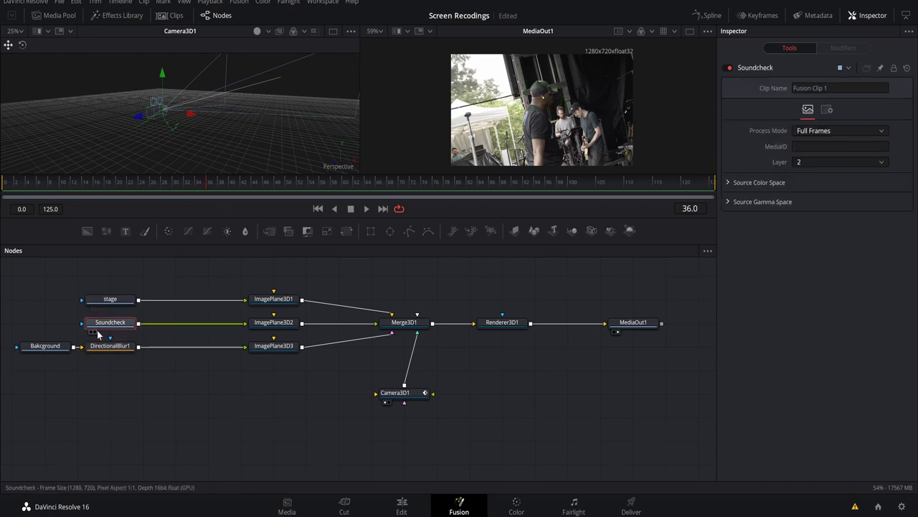
key(shift+space)
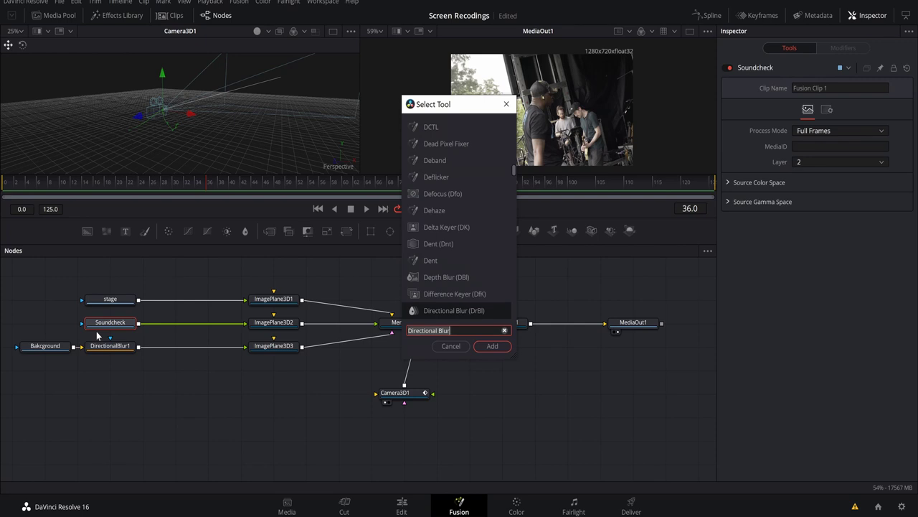
key(Return)
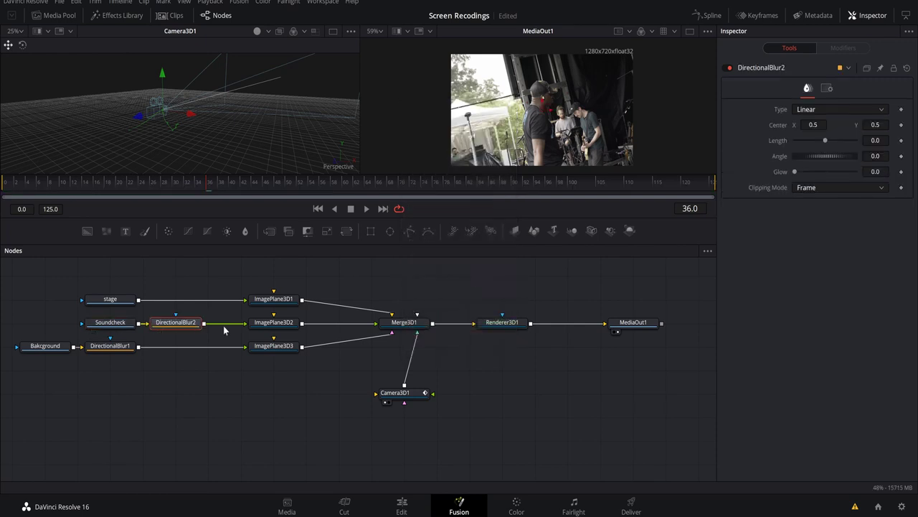
click(875, 156)
text(90)
key(Tab)
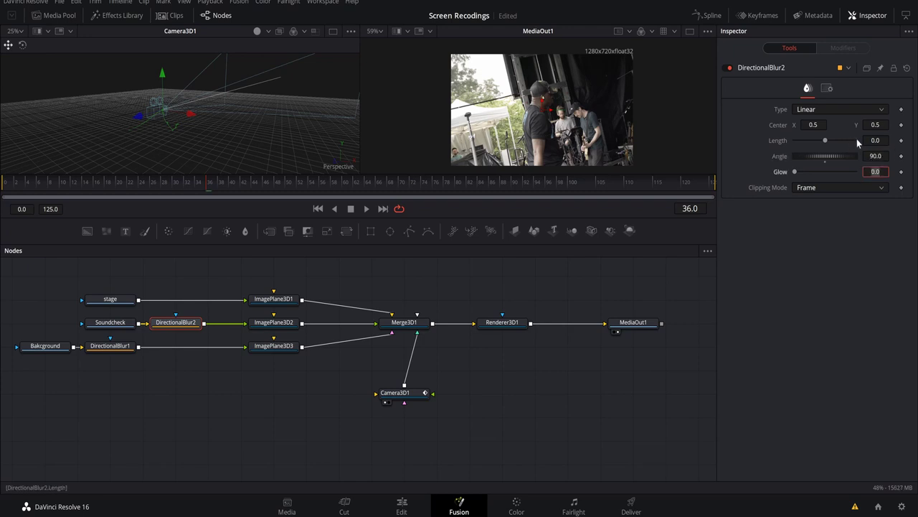
Keyframe the Soundcheck blur's length at 0 on frame 34 and 0.037 on frame 36, and play the result
drag(210, 189, 199, 185)
click(901, 140)
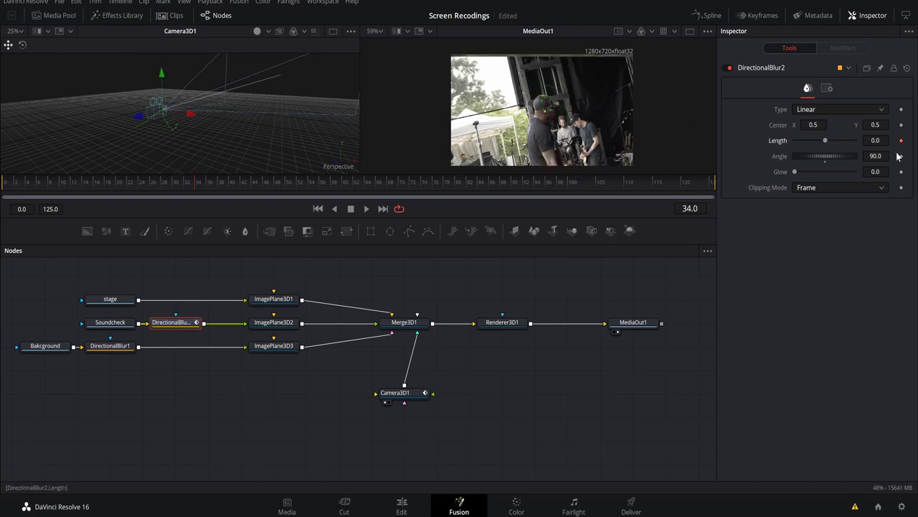
click(203, 185)
click(205, 182)
drag(825, 140, 835, 143)
key(space)
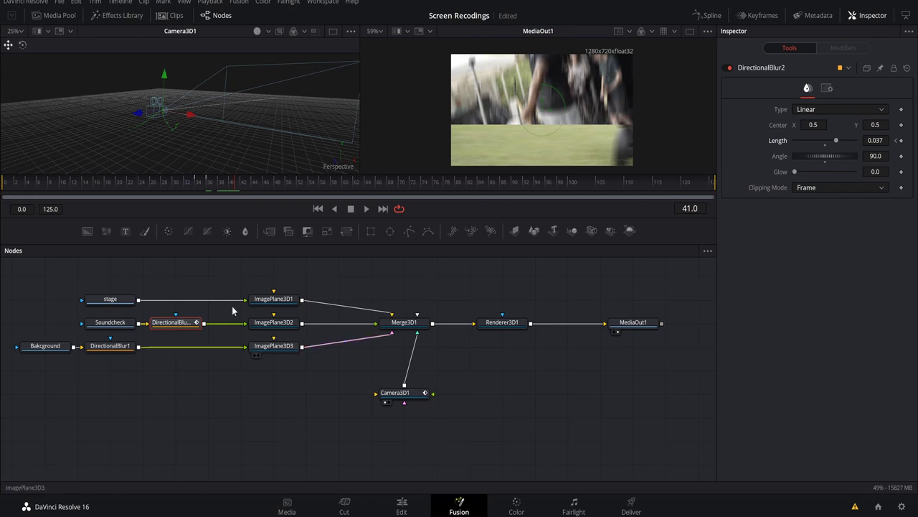
Move to frame 64 and insert a Directional Blur between the stage clip and its image plane
drag(233, 187, 368, 186)
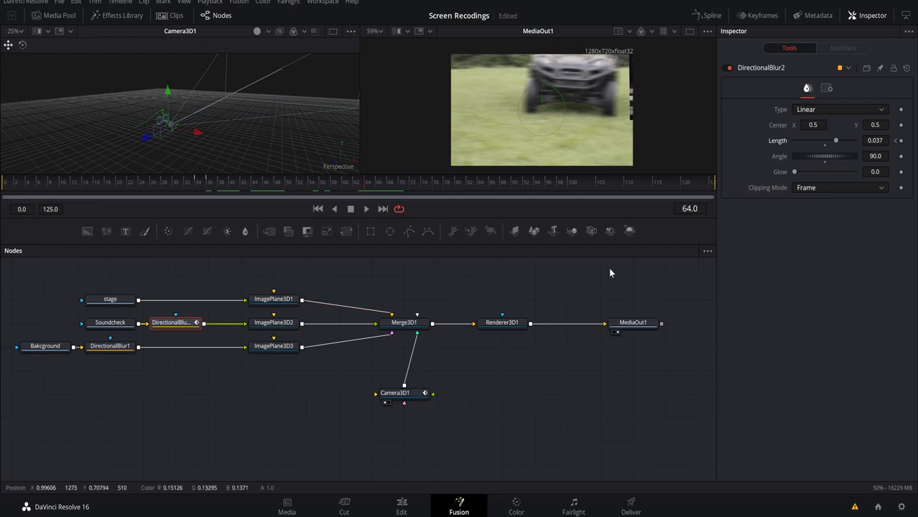
click(111, 299)
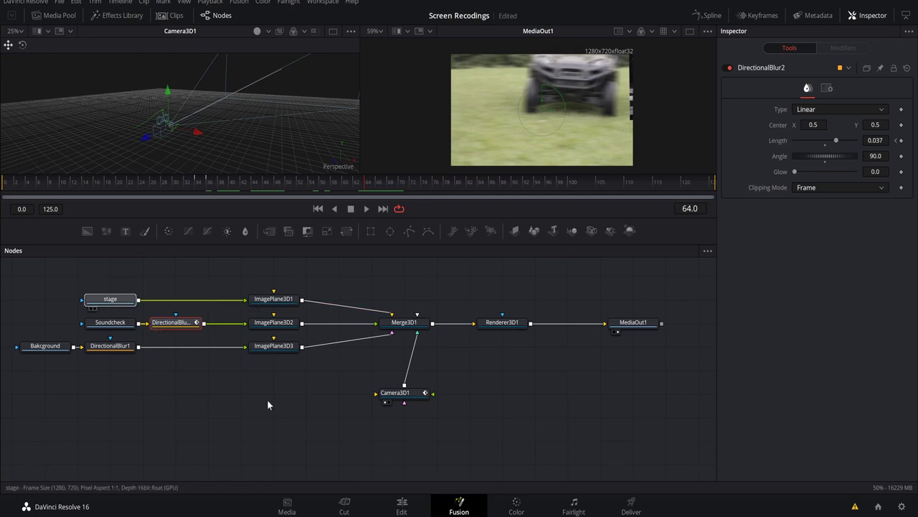
key(shift+space)
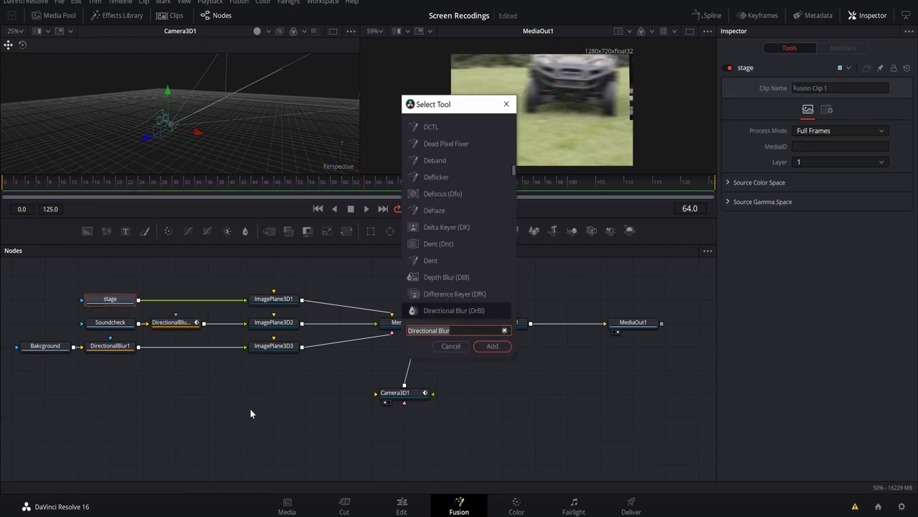
key(Return)
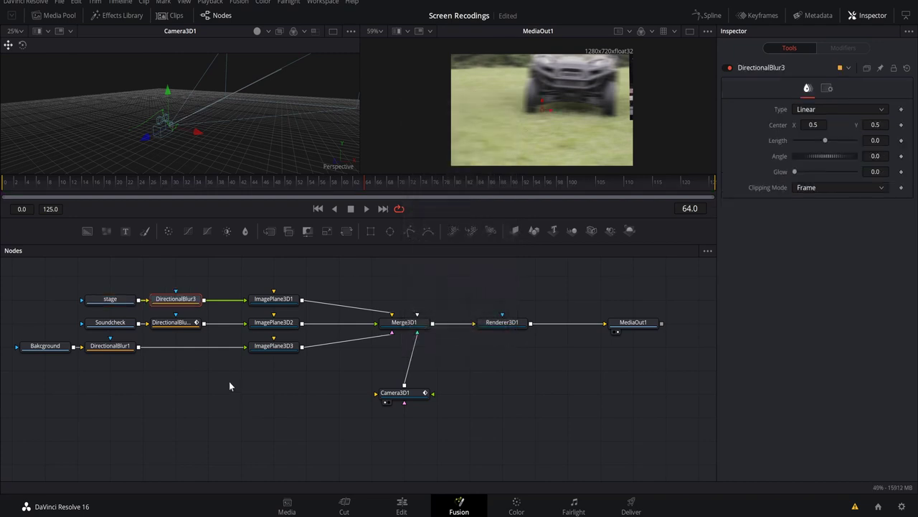
Set the stage blur's angle to 45 and keyframe its length at 0 on frame 63 and 0.024 on frame 64
click(876, 156)
key(Tab)
click(362, 188)
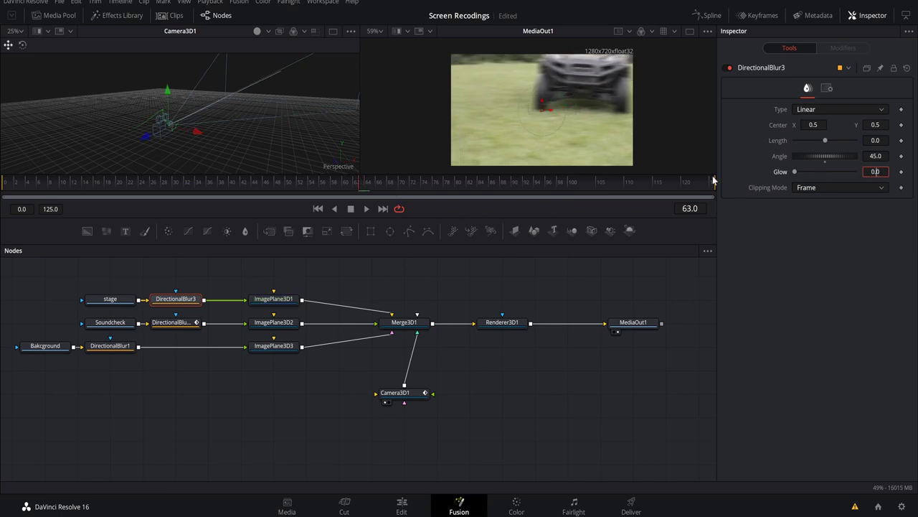
click(901, 140)
key(Right)
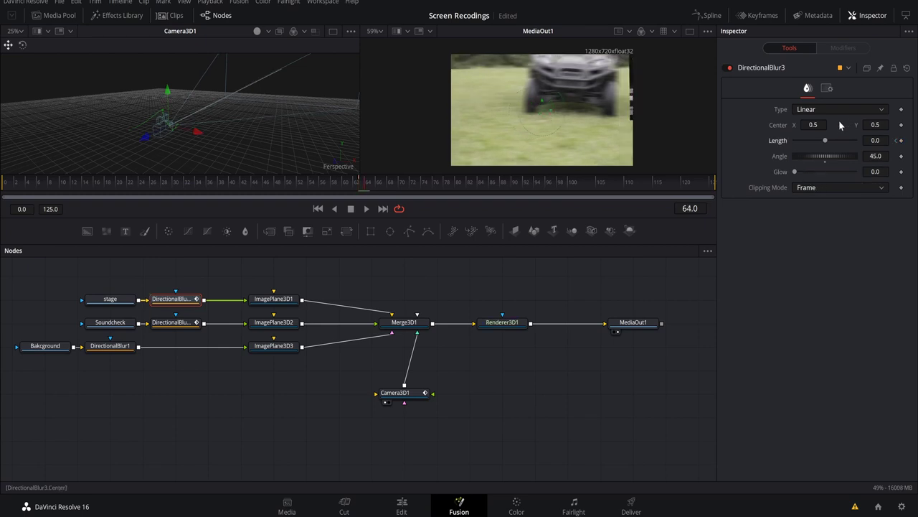
drag(826, 139, 832, 138)
Keyframe the stage blur's length at 0.024 on frame 74, and scrub through the end of the camera move
drag(363, 187, 423, 189)
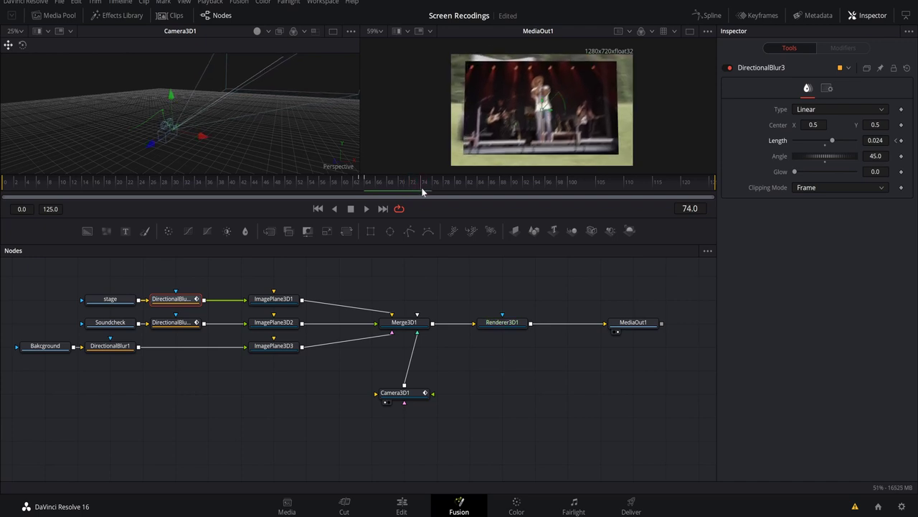
click(901, 143)
drag(434, 184, 447, 184)
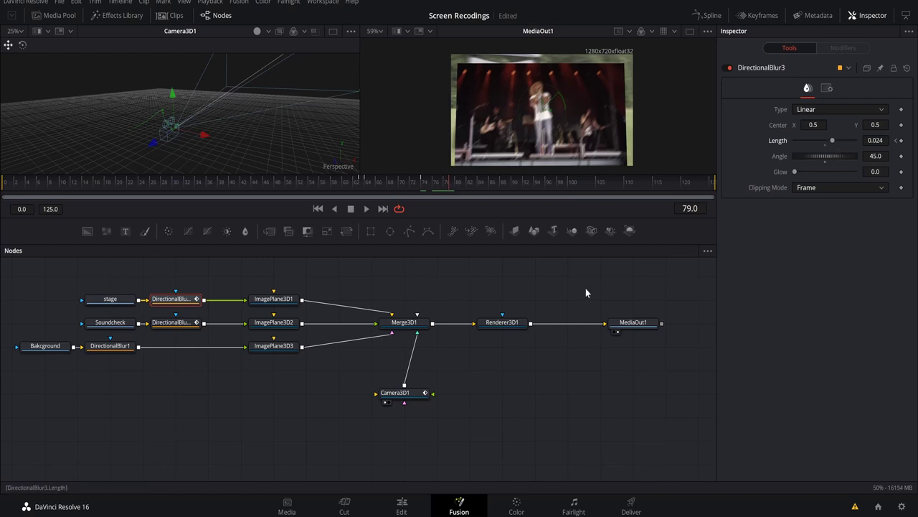
drag(461, 185, 408, 182)
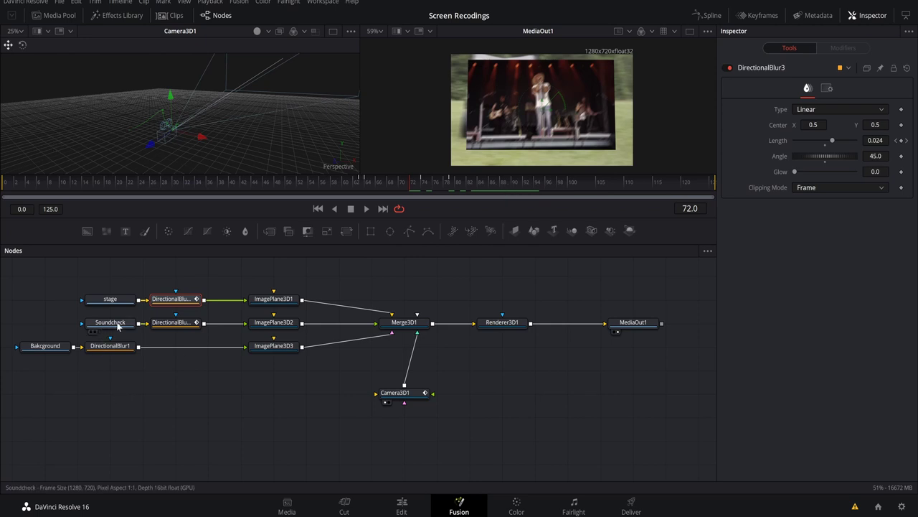
Keyframe the Soundcheck image plane's opacity at 1.0 on frame 39 and 0 on frame 44, and scrub through the fade
drag(303, 186, 223, 194)
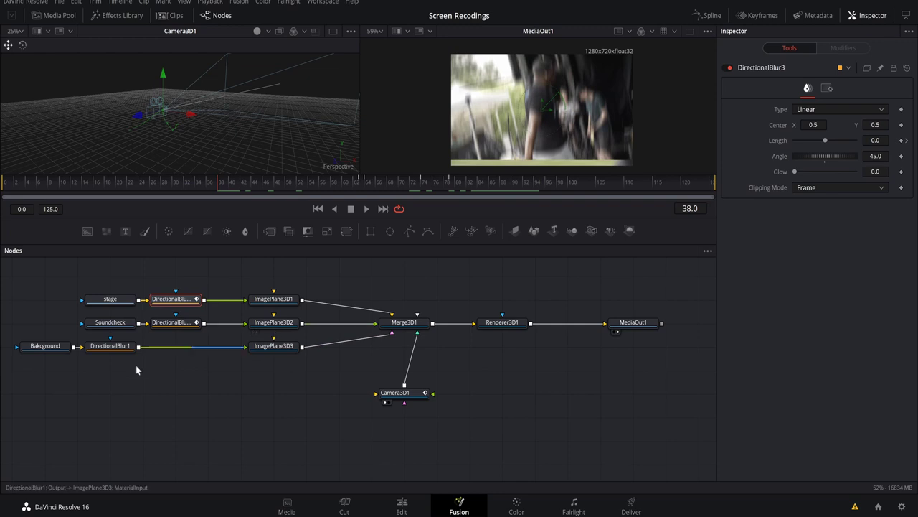
click(273, 323)
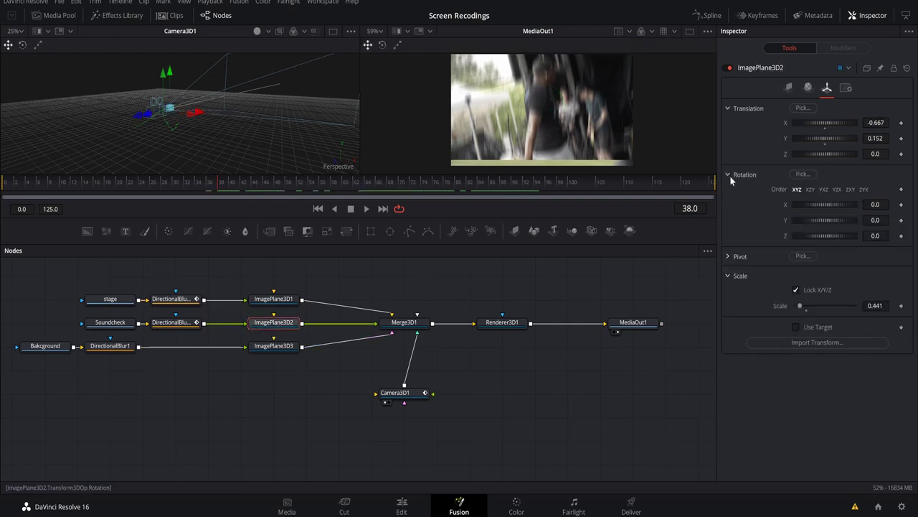
click(813, 90)
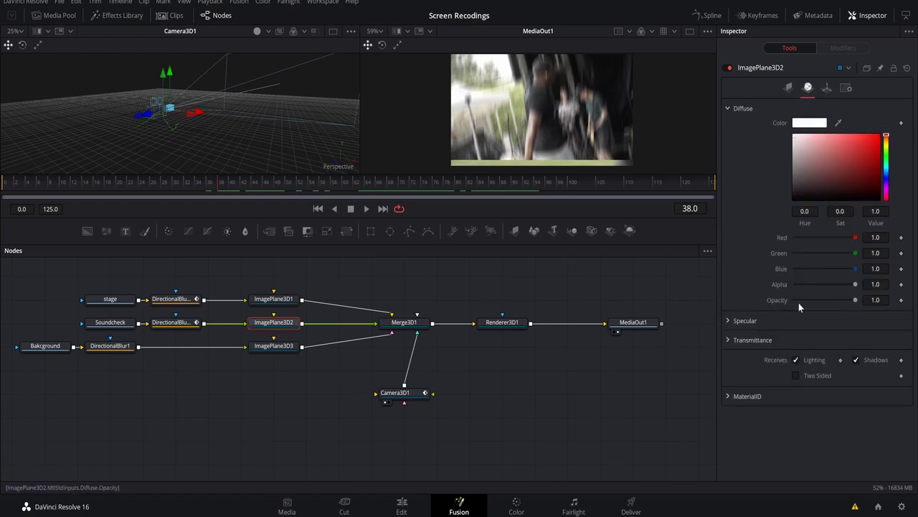
click(227, 187)
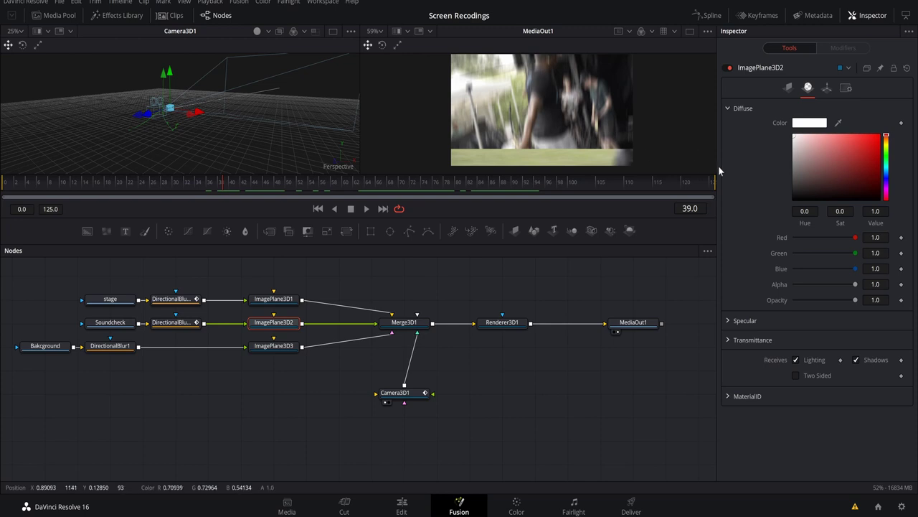
click(901, 300)
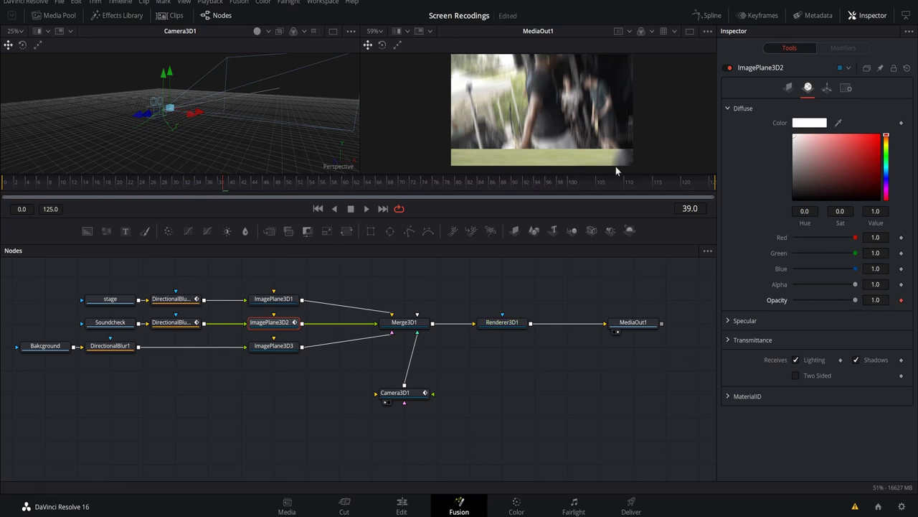
drag(223, 183, 253, 181)
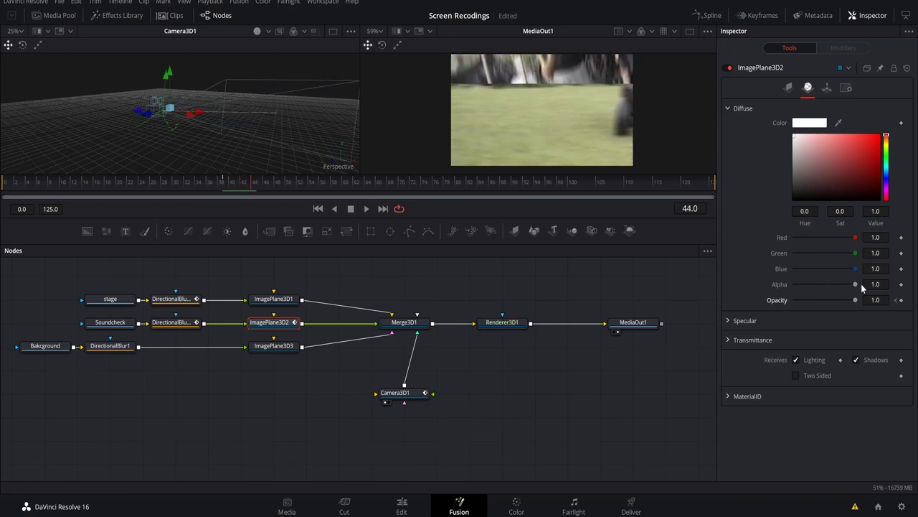
drag(855, 302, 748, 294)
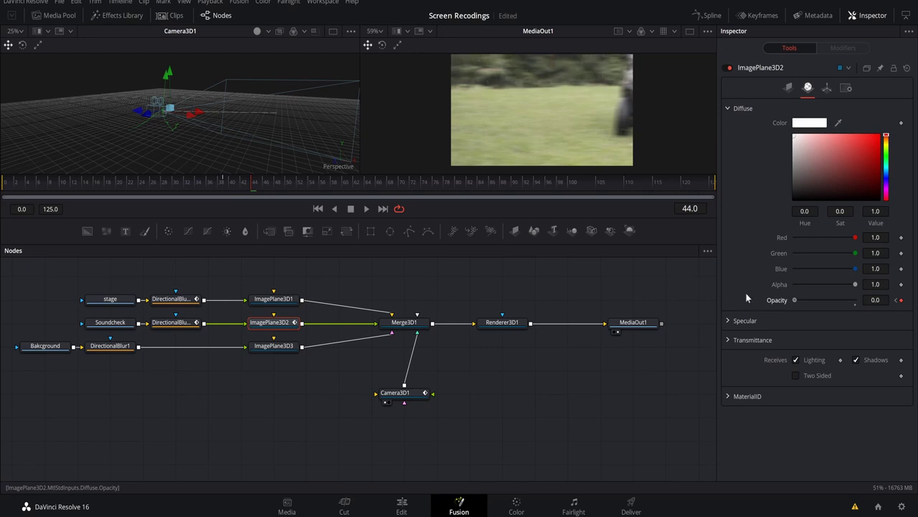
drag(227, 188, 283, 199)
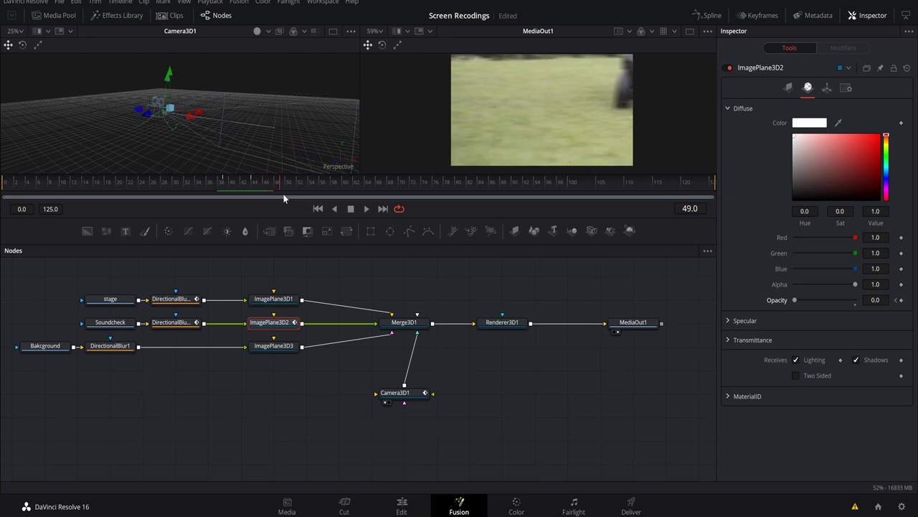
Keyframe the stage image plane's opacity at 0 on frame 65 and 1.0 on frame 71, and scrub through the fade-in
click(262, 300)
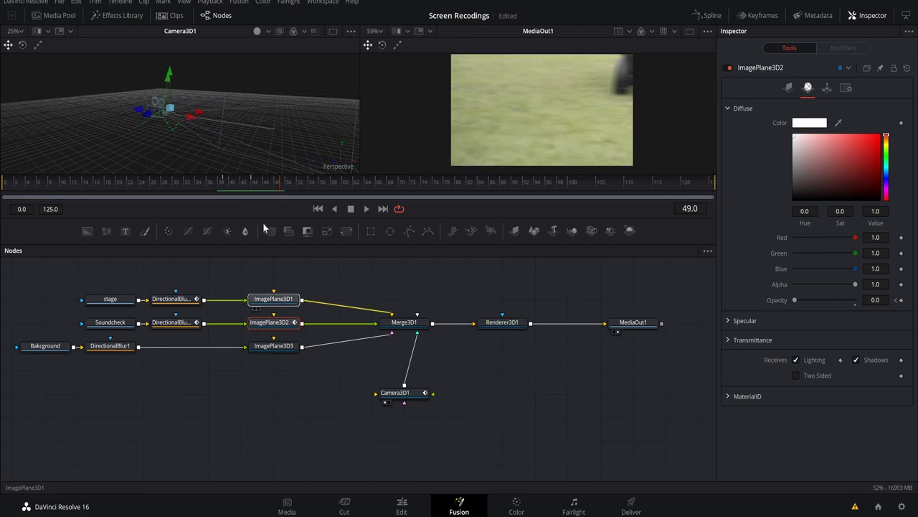
click(297, 186)
drag(299, 187, 370, 191)
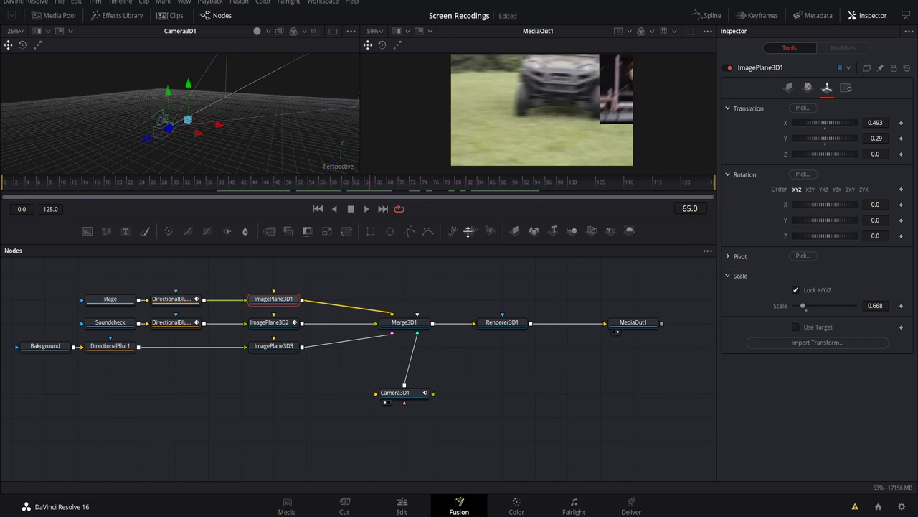
click(807, 87)
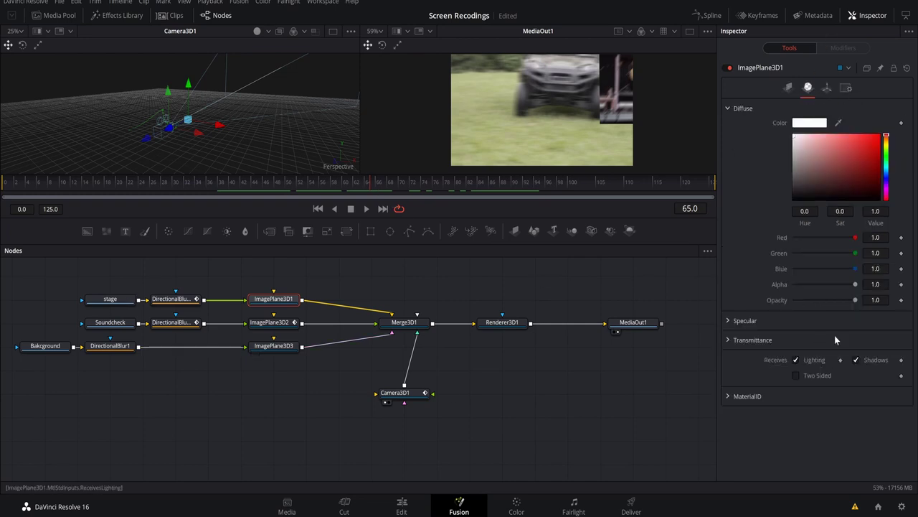
drag(857, 300, 619, 300)
click(901, 300)
drag(384, 189, 406, 188)
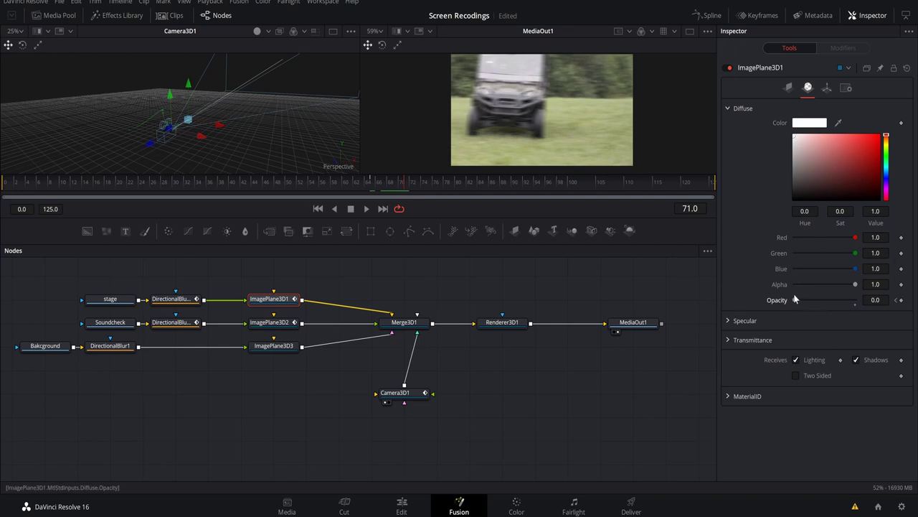
drag(801, 301, 858, 298)
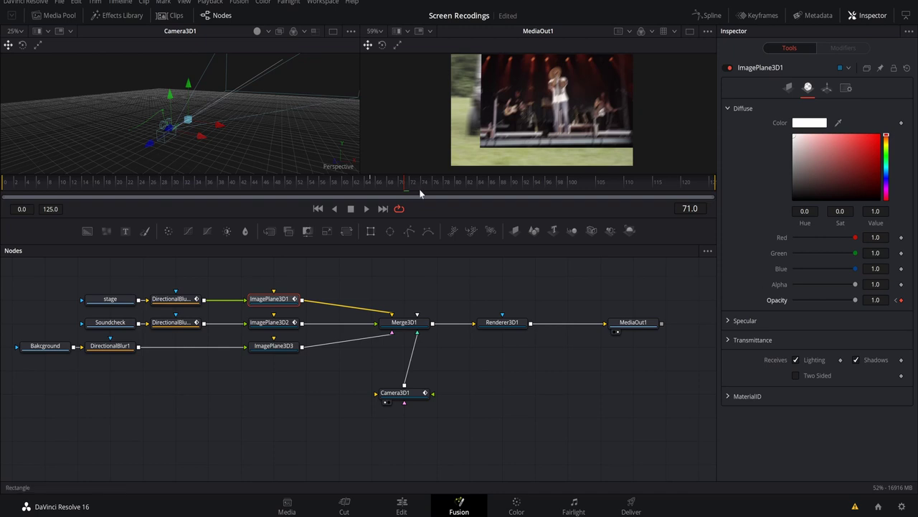
drag(389, 183, 435, 186)
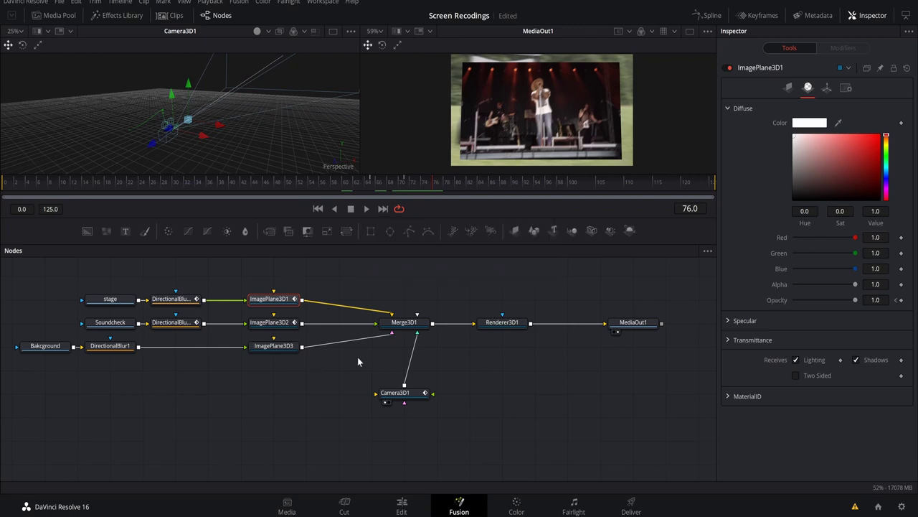
Save the project and align the background clip and its Directional Blur with the columns of nodes above them
key(ctrl+s)
drag(112, 348, 176, 348)
drag(44, 347, 109, 347)
click(109, 346)
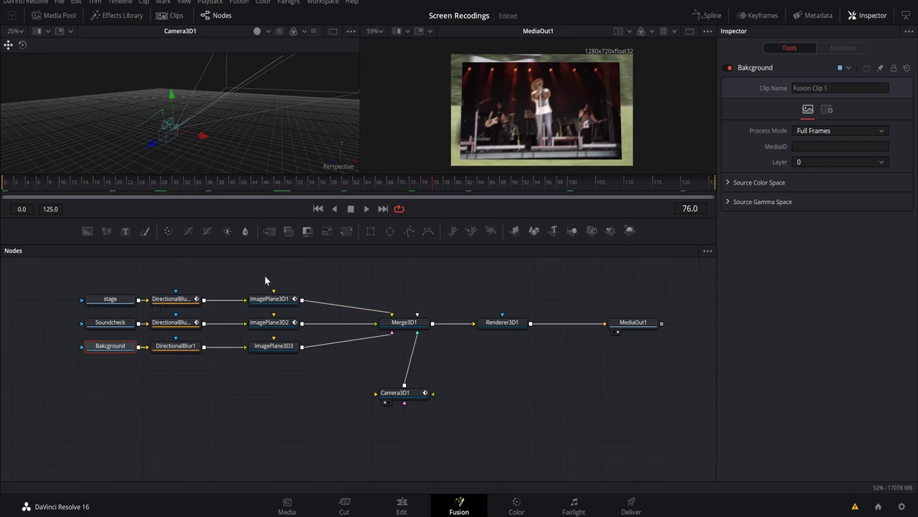
Switch to the Edit page, enlarge the timeline viewer and play Fusion Clip 1 from the start
click(406, 505)
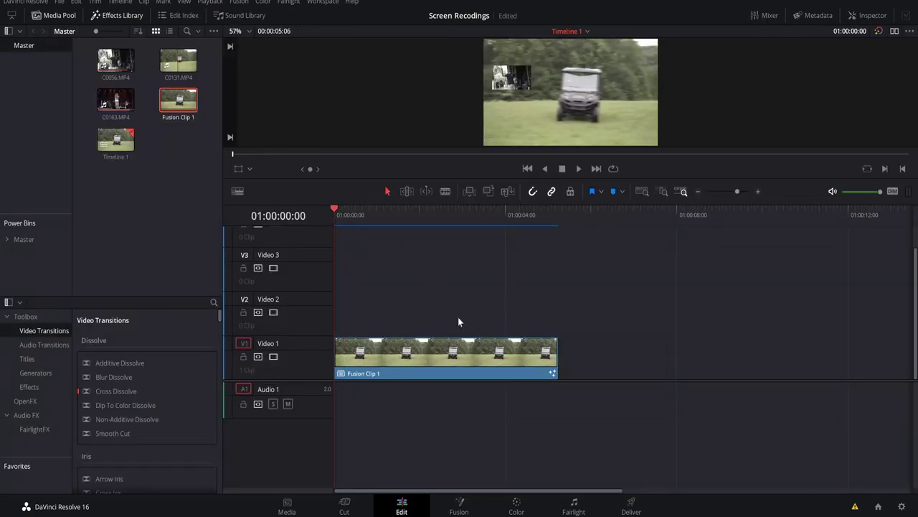
drag(375, 177, 371, 295)
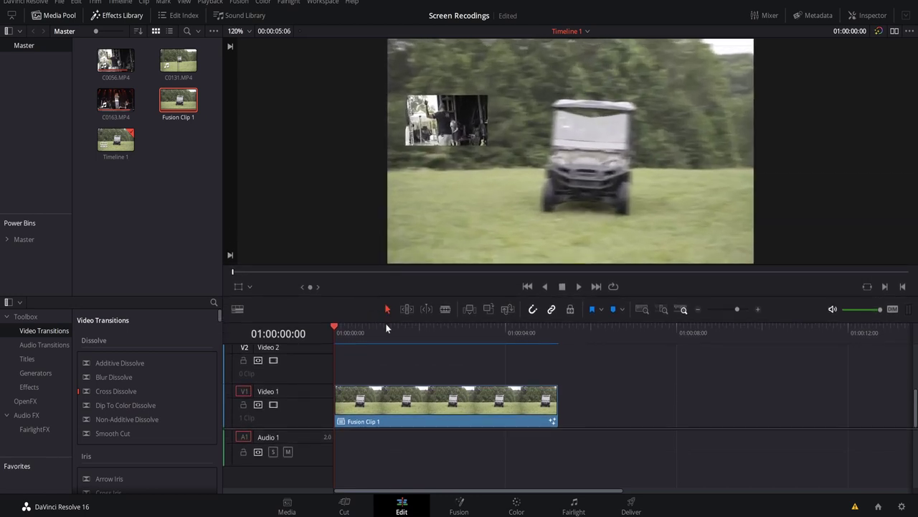
key(space)
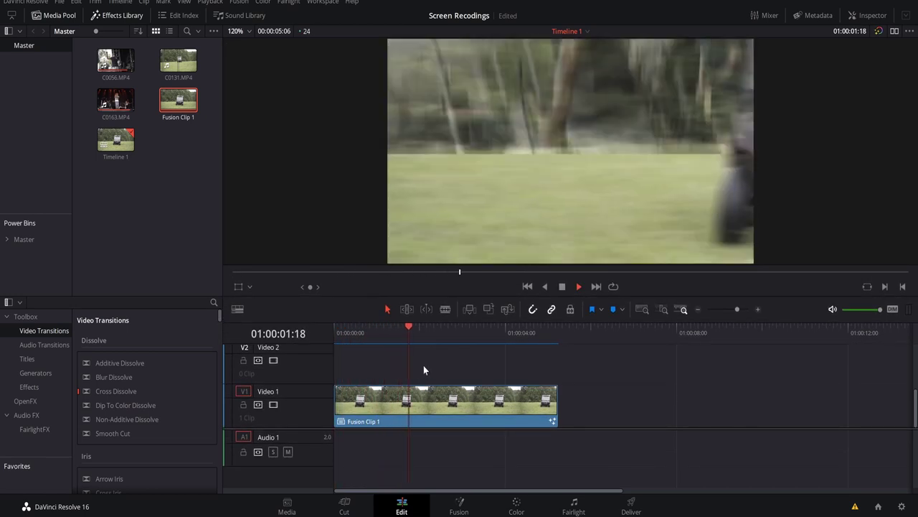